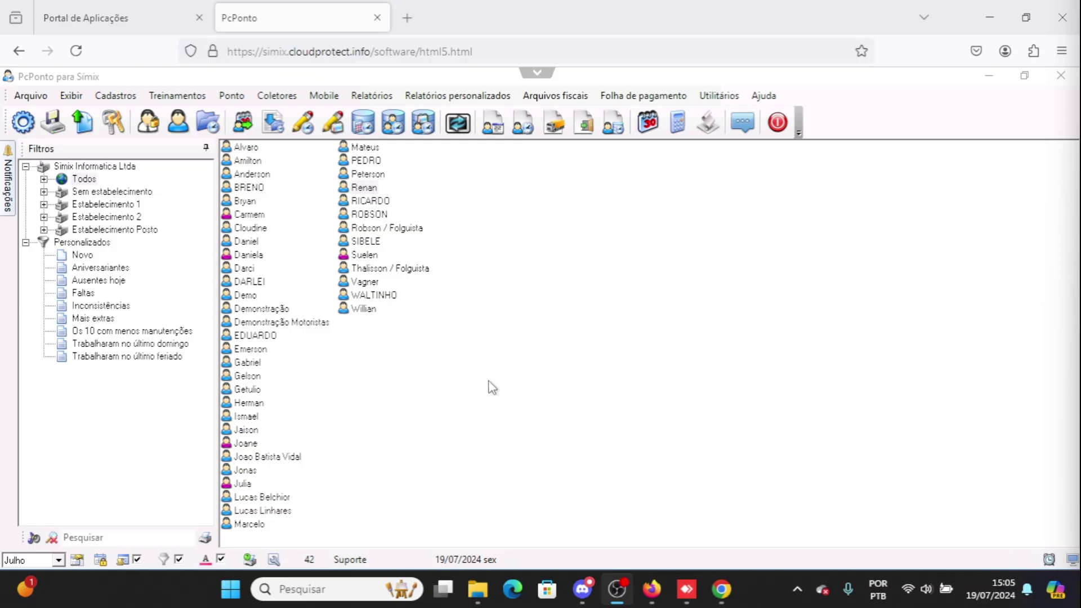
Open the work schedule registration form (Cadastro de quadro de horários).
{"action": "left_click", "coordinate": [114, 97]}
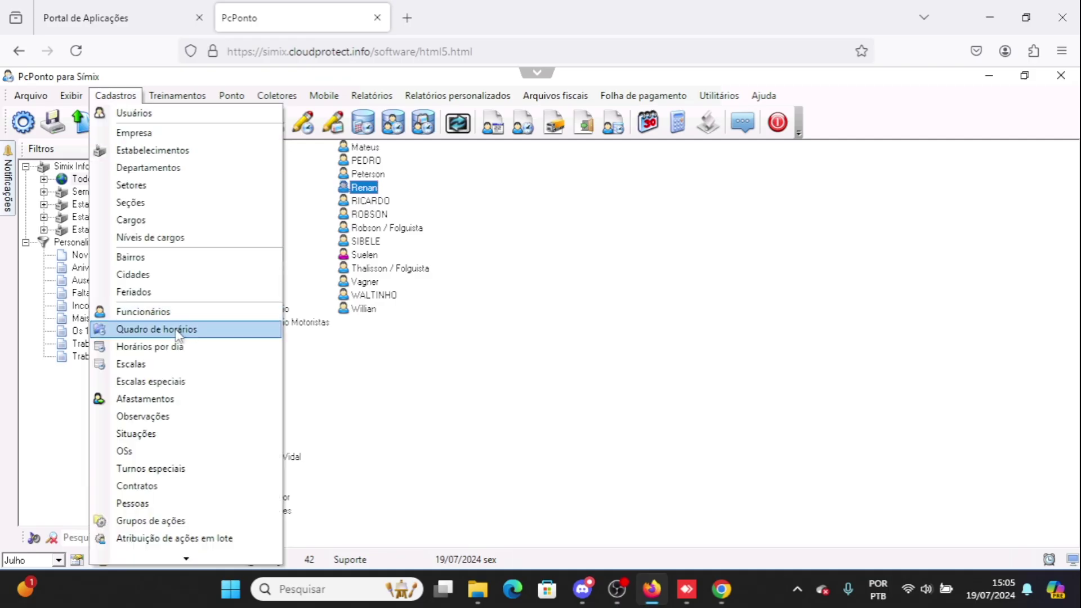
{"action": "left_click", "coordinate": [529, 391]}
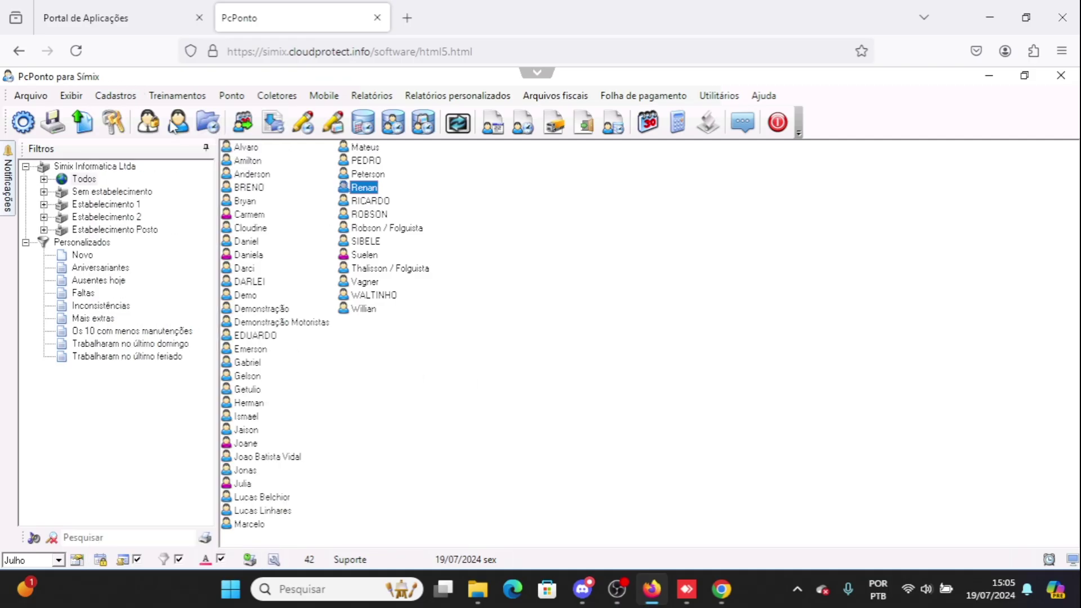
{"action": "left_click", "coordinate": [208, 125]}
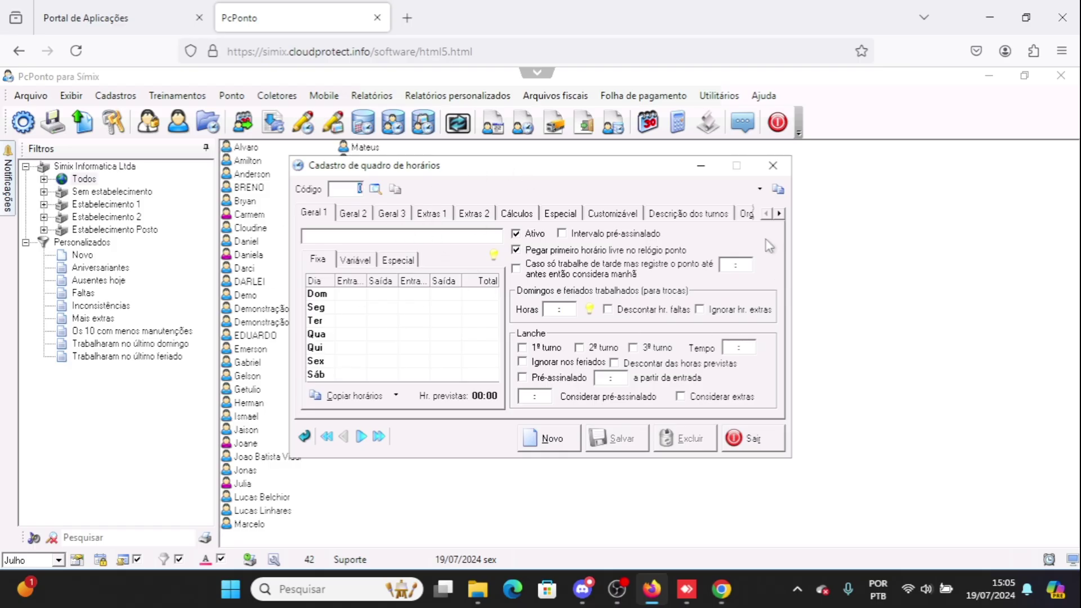
Load the existing schedule 9026, "14:00 16:00 17:00 22:20", from the list of registered schedules.
{"action": "left_click", "coordinate": [375, 190]}
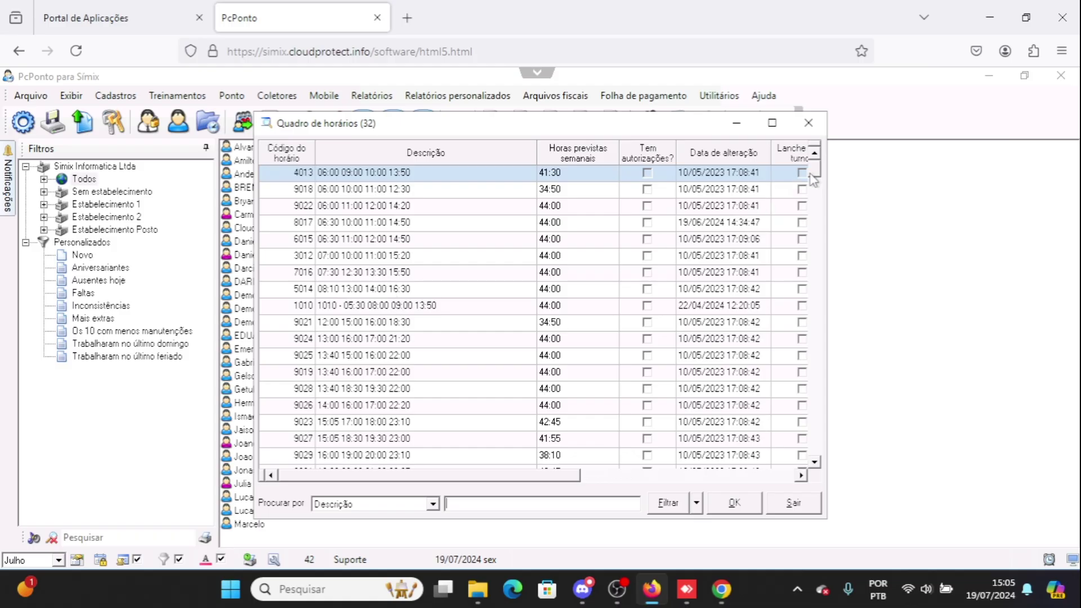
{"action": "scroll", "coordinate": [815, 250], "scroll_direction": "down", "scroll_amount": 3}
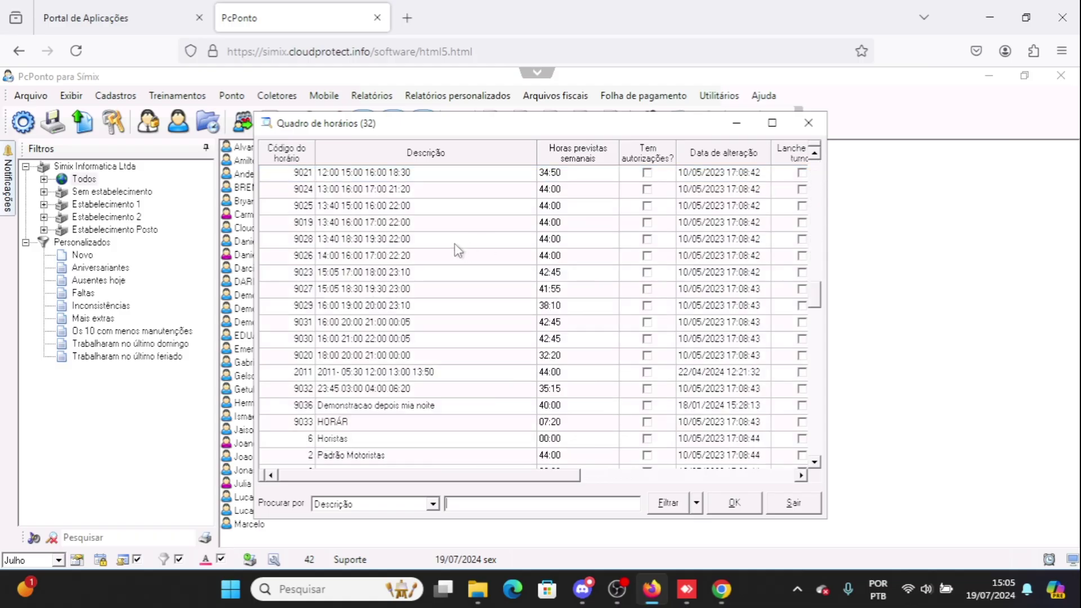
{"action": "double_click", "coordinate": [380, 260]}
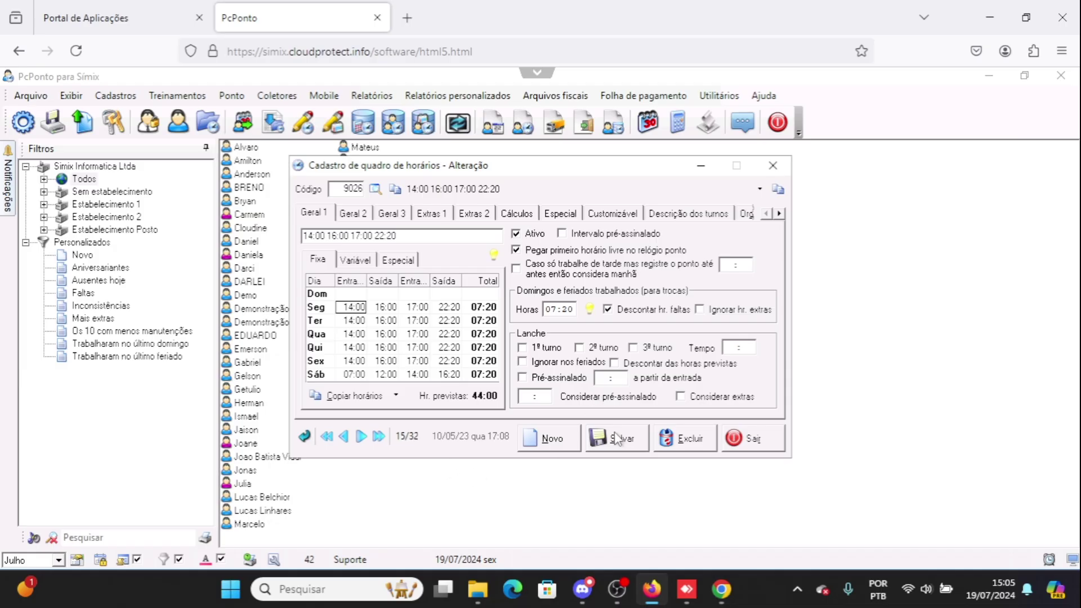
Start a new work schedule and enter "Treinamento" as its description.
{"action": "left_click", "coordinate": [553, 441]}
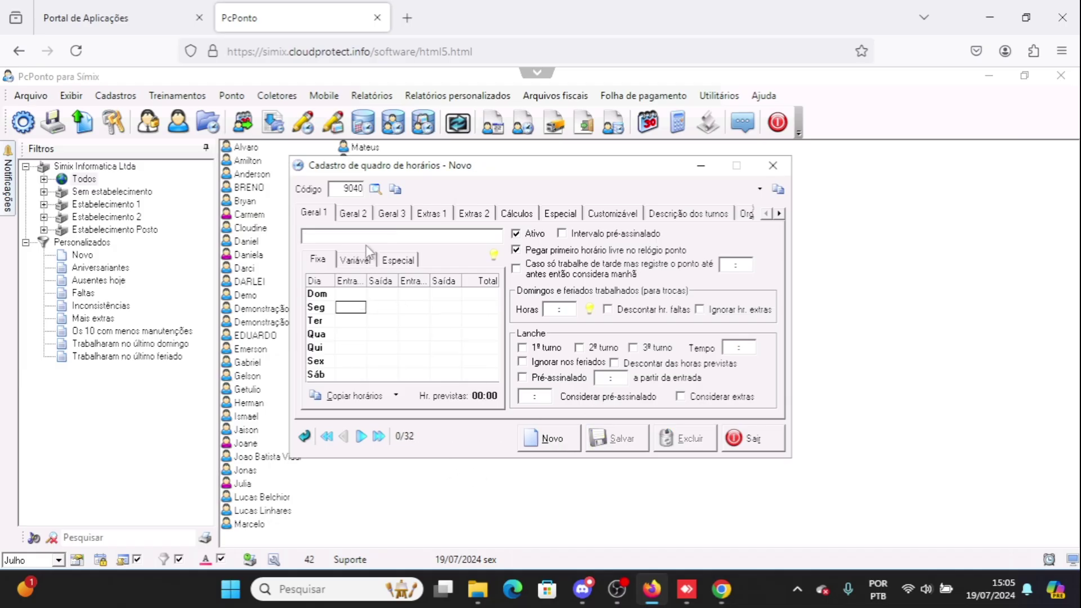
{"action": "left_click", "coordinate": [377, 235]}
{"action": "type", "text": "Treinamento"}
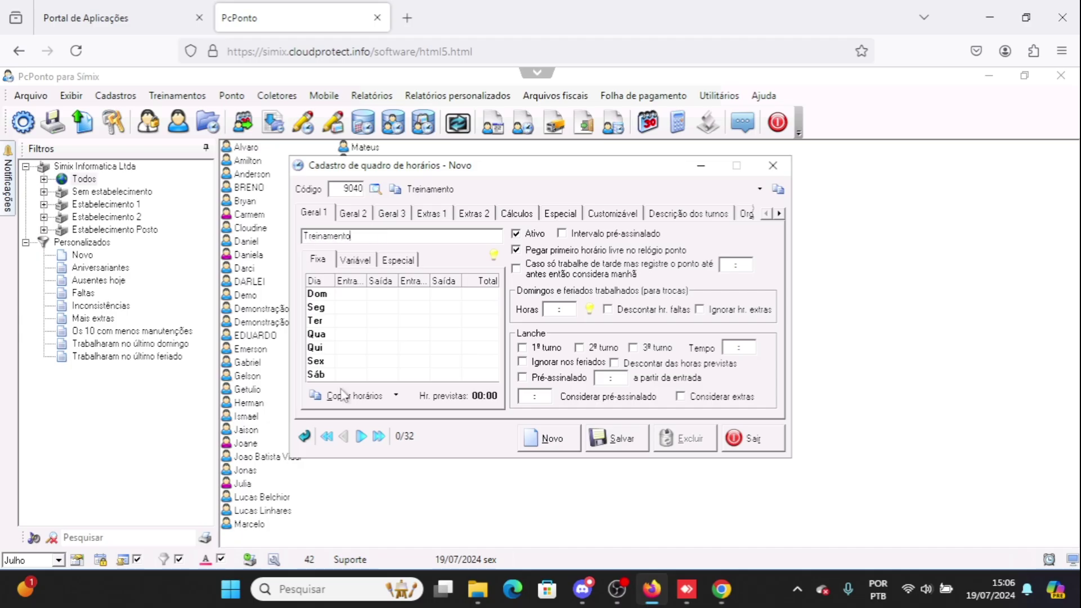
Enter Monday's fixed hours as 08:30 to 12:00 and 13:00 to 18:18.
{"action": "left_click", "coordinate": [348, 311]}
{"action": "left_click", "coordinate": [385, 307]}
{"action": "left_click", "coordinate": [453, 310]}
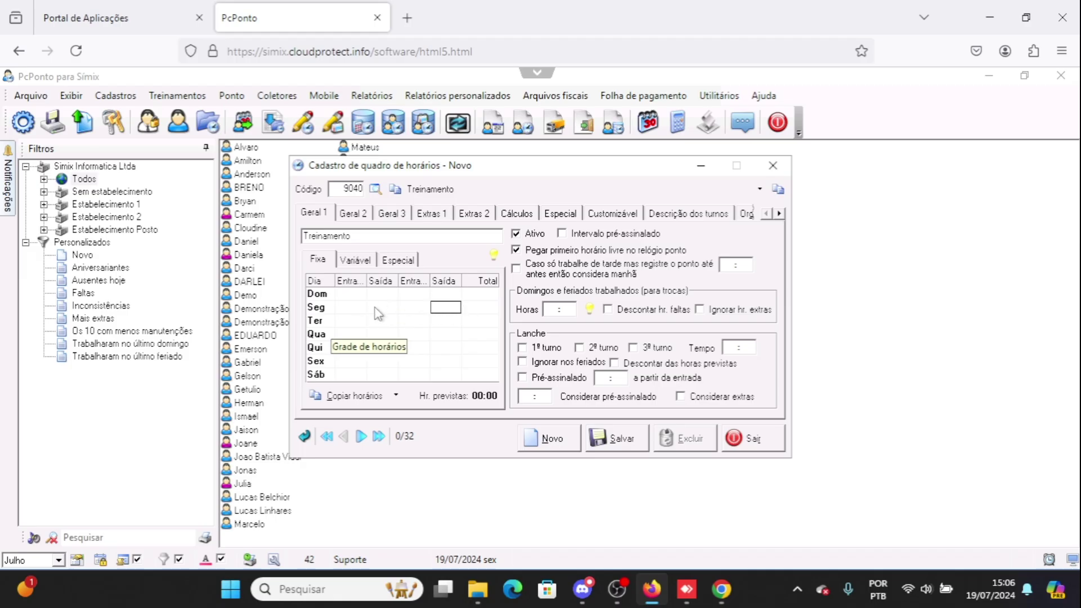
{"action": "left_click", "coordinate": [349, 314]}
{"action": "type", "text": "08:30"}
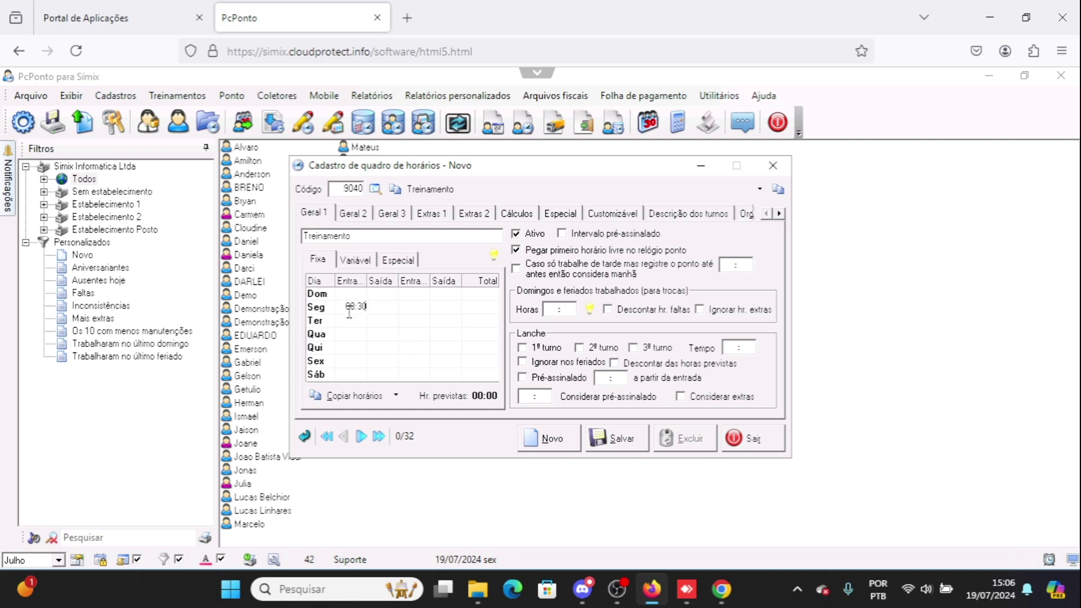
{"action": "key", "text": "Tab"}
{"action": "type", "text": "12:00"}
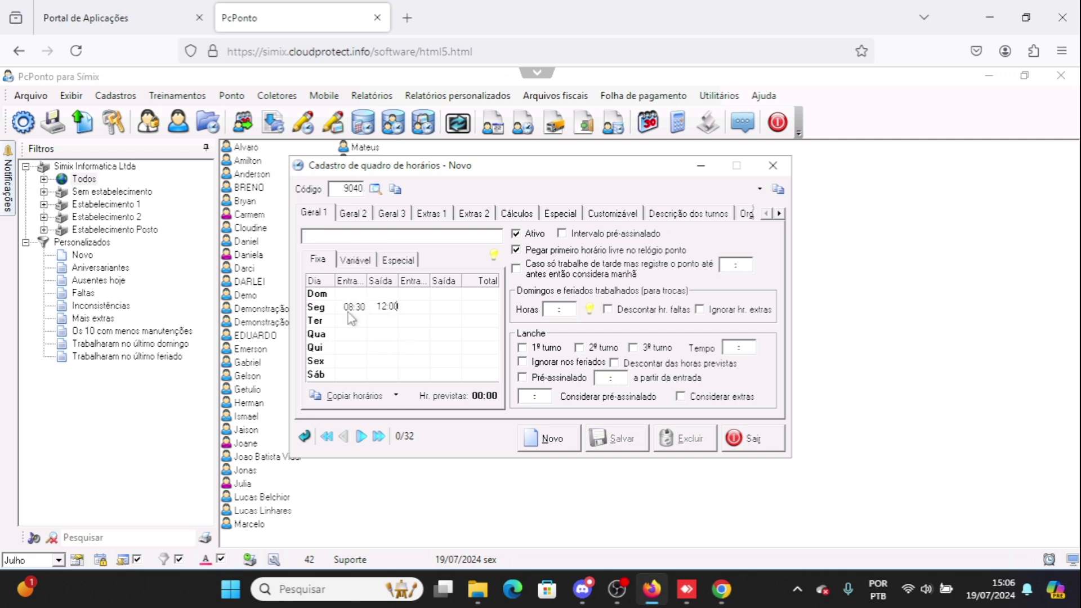
{"action": "key", "text": "Tab"}
{"action": "type", "text": "13:00"}
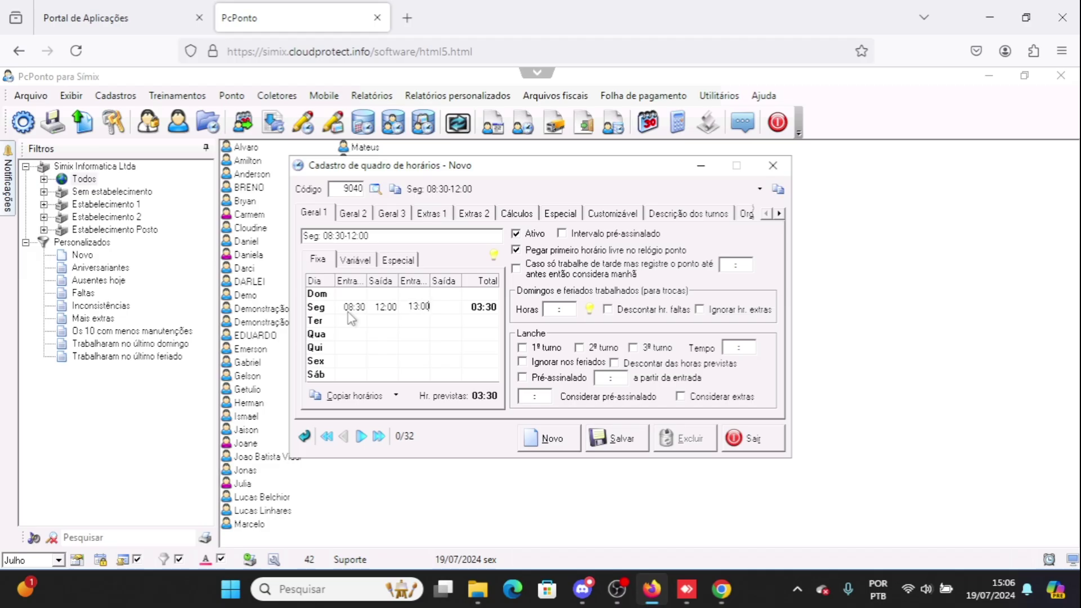
{"action": "key", "text": "Tab"}
{"action": "type", "text": "18:18"}
{"action": "key", "text": "Tab"}
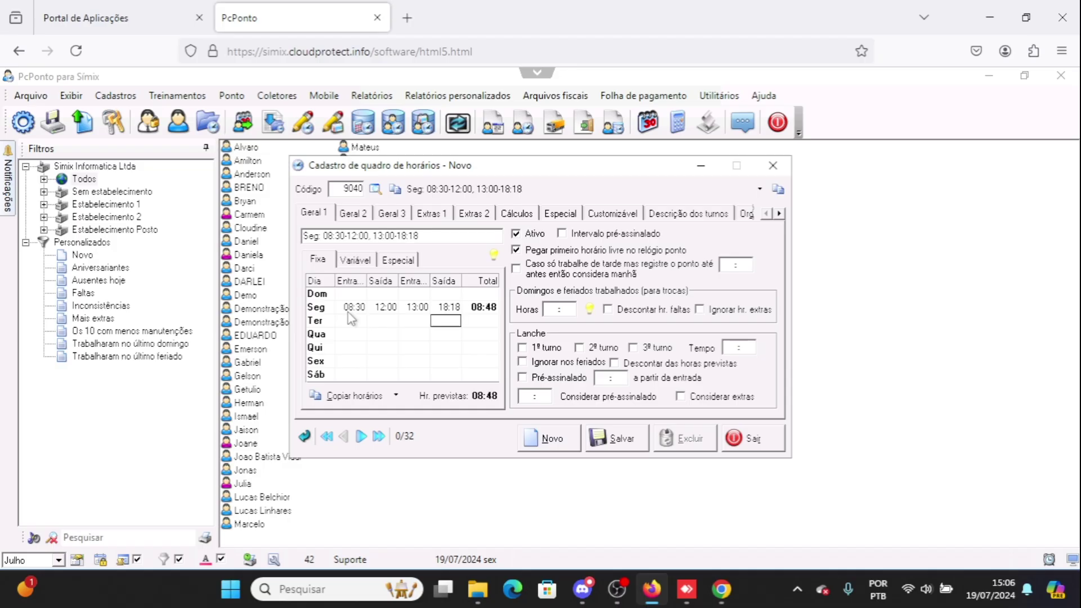
Copy Monday's hours to every day from Monday to Saturday (De segunda à sábado).
{"action": "left_click", "coordinate": [387, 307]}
{"action": "left_click", "coordinate": [394, 397]}
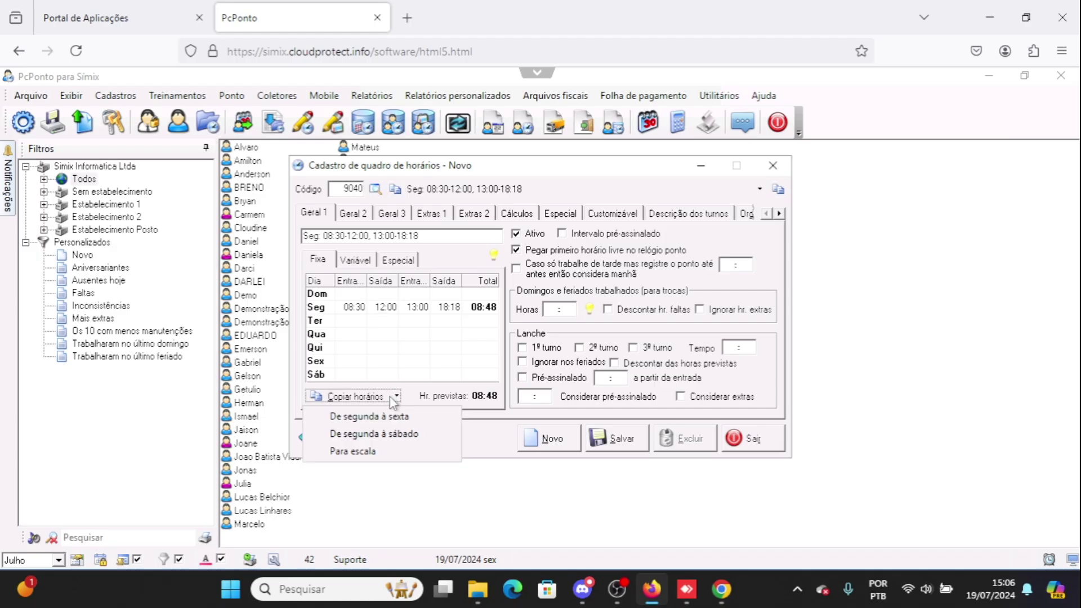
{"action": "left_click", "coordinate": [411, 434]}
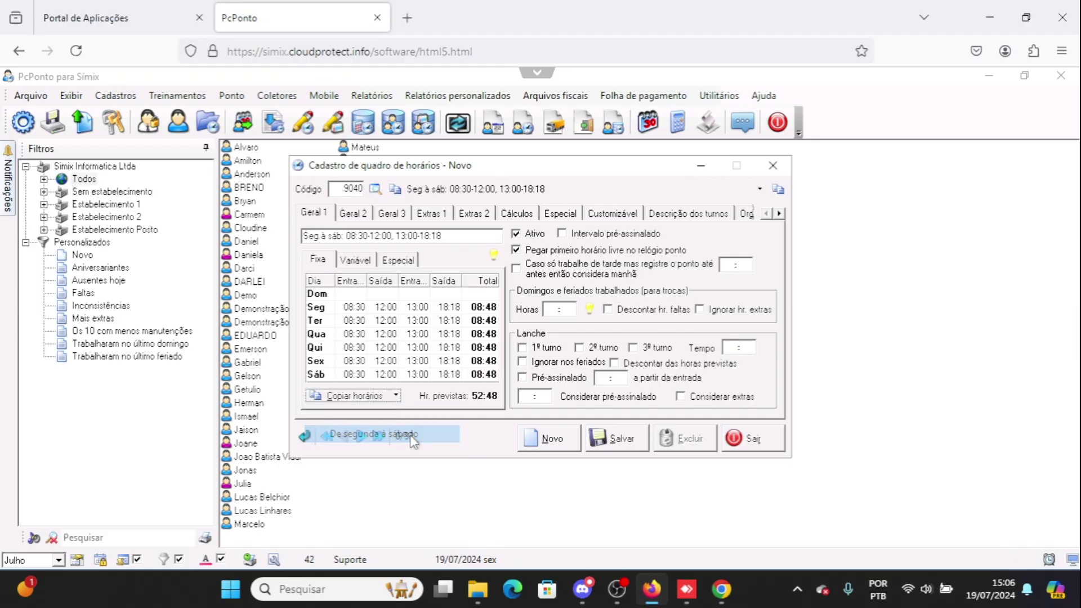
Set Saturday's first entry time to 09:00.
{"action": "left_click", "coordinate": [362, 377]}
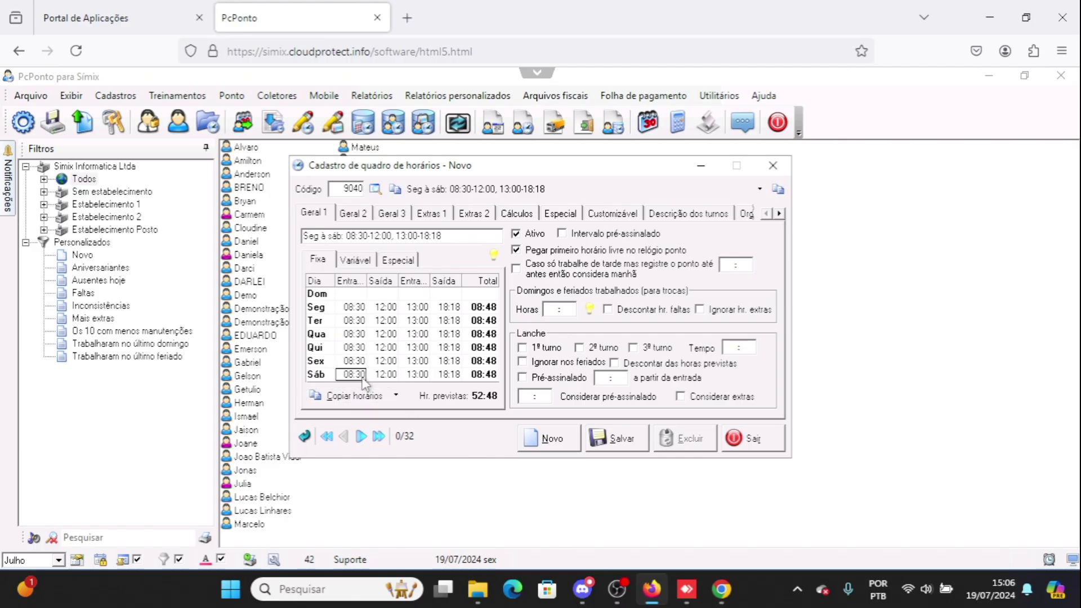
{"action": "type", "text": "0900"}
{"action": "key", "text": "Tab"}
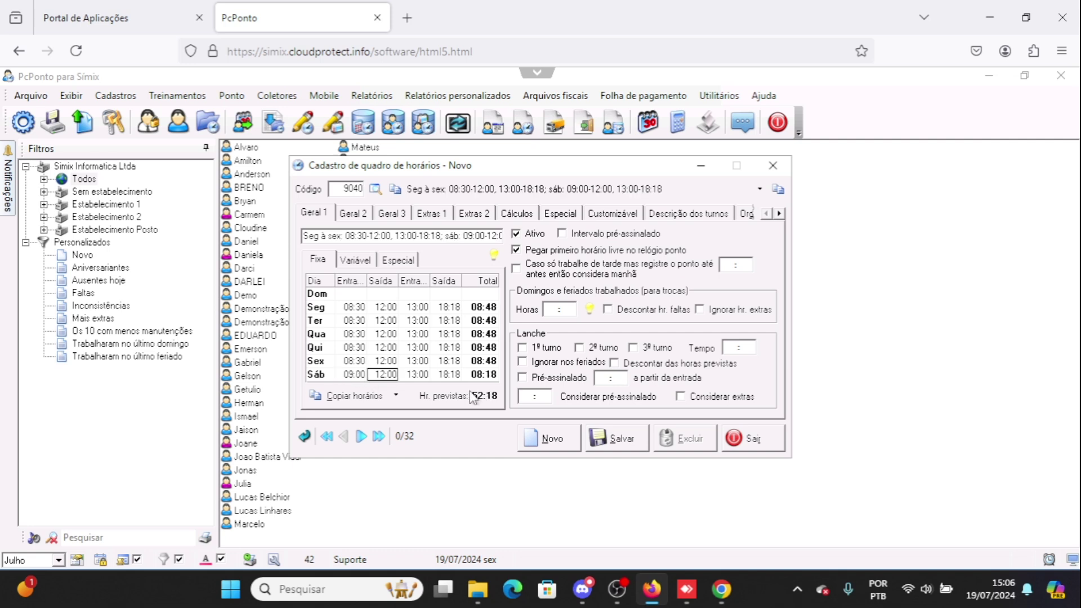
Clear all four entry and exit times from the Saturday row.
{"action": "left_click", "coordinate": [354, 377]}
{"action": "key", "text": "Delete"}
{"action": "left_click", "coordinate": [376, 378]}
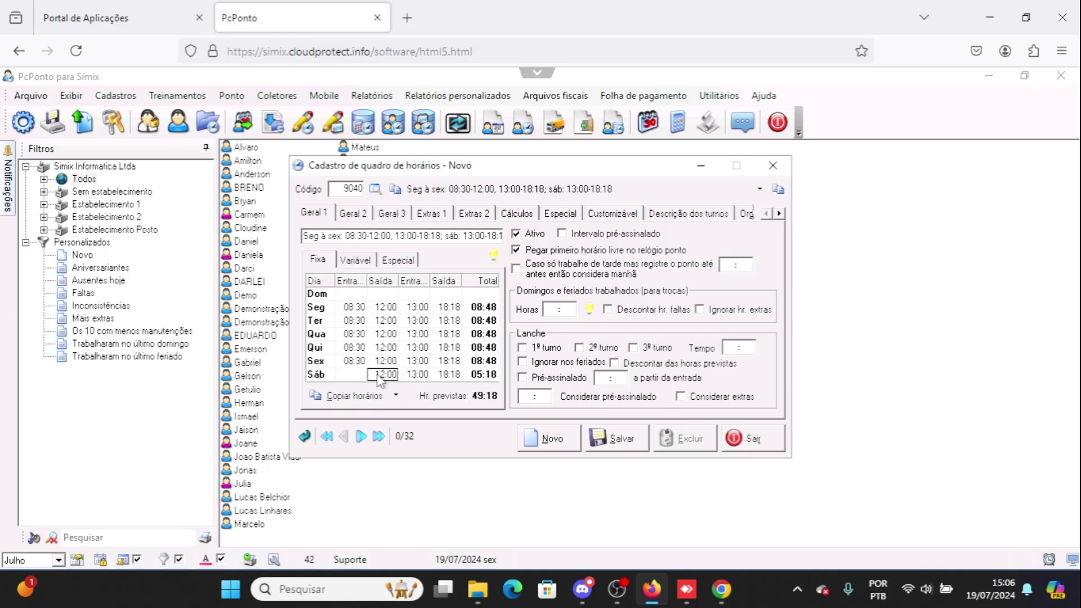
{"action": "key", "text": "Delete"}
{"action": "left_click", "coordinate": [414, 377]}
{"action": "key", "text": "Delete"}
{"action": "left_click", "coordinate": [446, 377]}
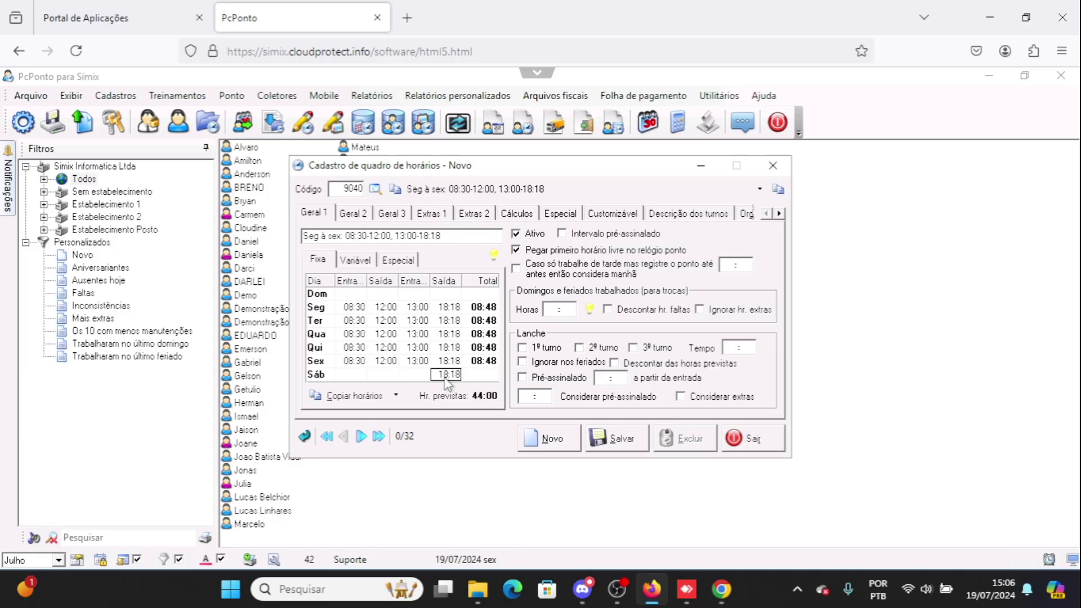
{"action": "key", "text": "Delete"}
Try a snack break (Lanche) duration of 00:15 and clear it again.
{"action": "left_click", "coordinate": [555, 309]}
{"action": "left_click_drag", "start_coordinate": [549, 308], "coordinate": [575, 307]}
{"action": "left_click", "coordinate": [602, 380]}
{"action": "key", "text": "Tab"}
{"action": "type", "text": "00:15"}
{"action": "left_click", "coordinate": [602, 383]}
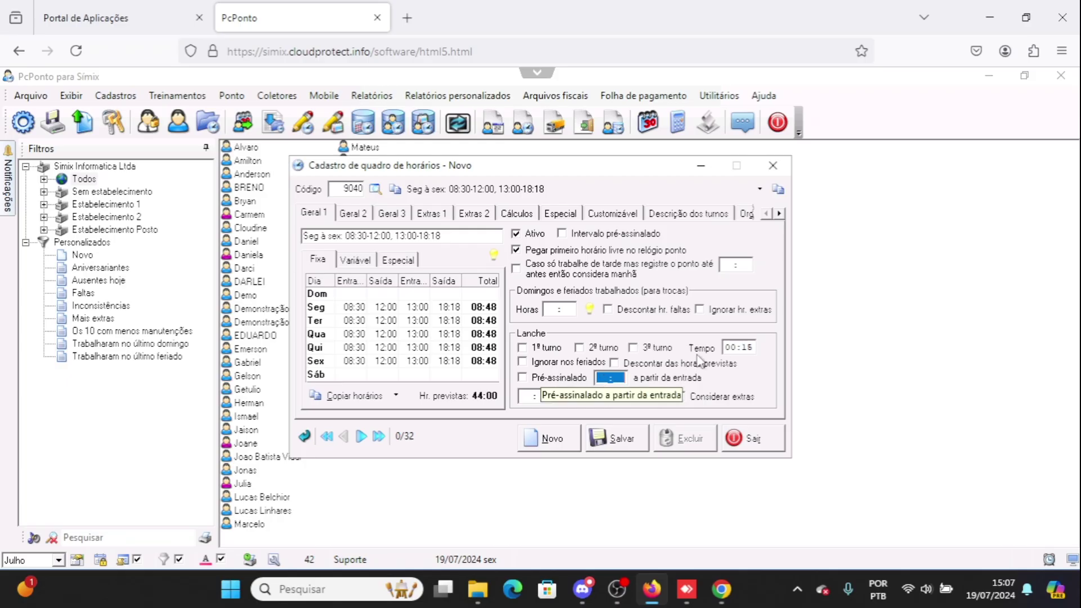
{"action": "left_click", "coordinate": [738, 347]}
{"action": "left_click_drag", "start_coordinate": [728, 347], "coordinate": [779, 348]}
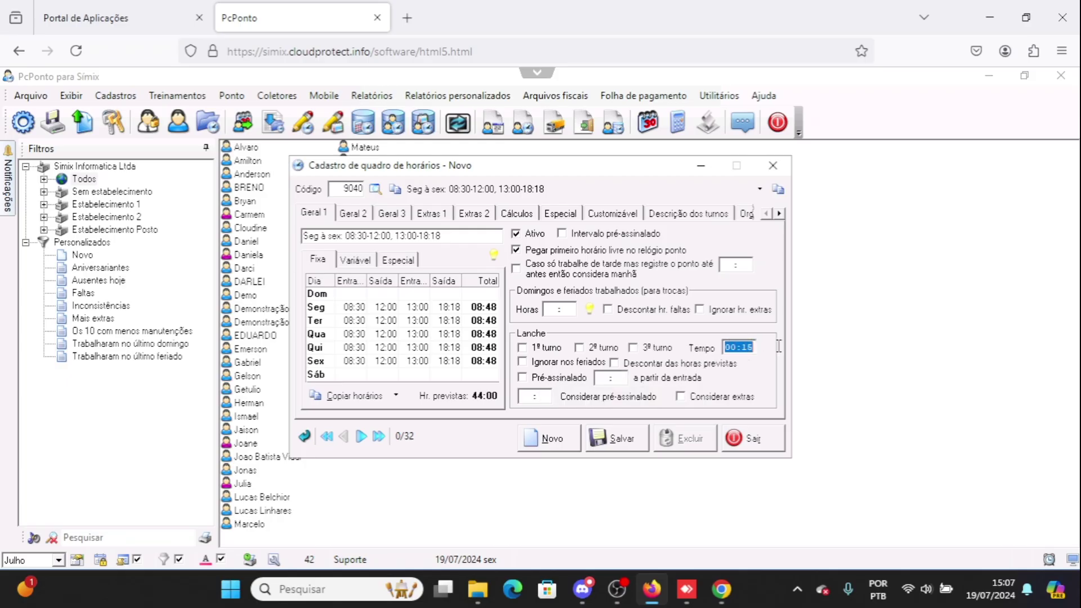
{"action": "key", "text": "BackSpace"}
{"action": "left_click", "coordinate": [609, 376]}
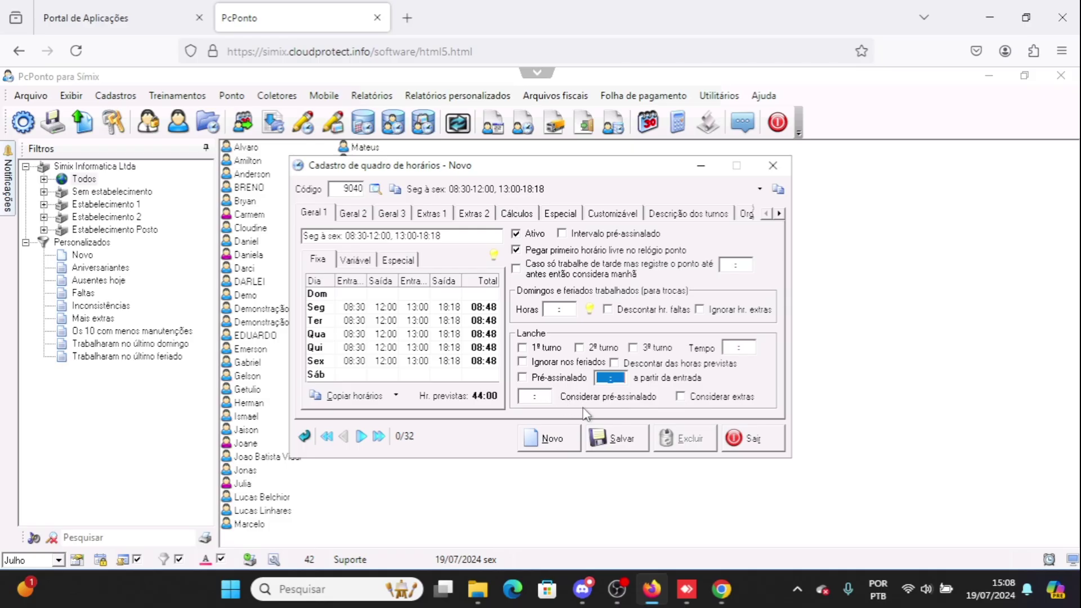
Examine the weekly rest (DSR) discount options, the available DSR weekdays and the start and end of day fields.
{"action": "left_click", "coordinate": [352, 214]}
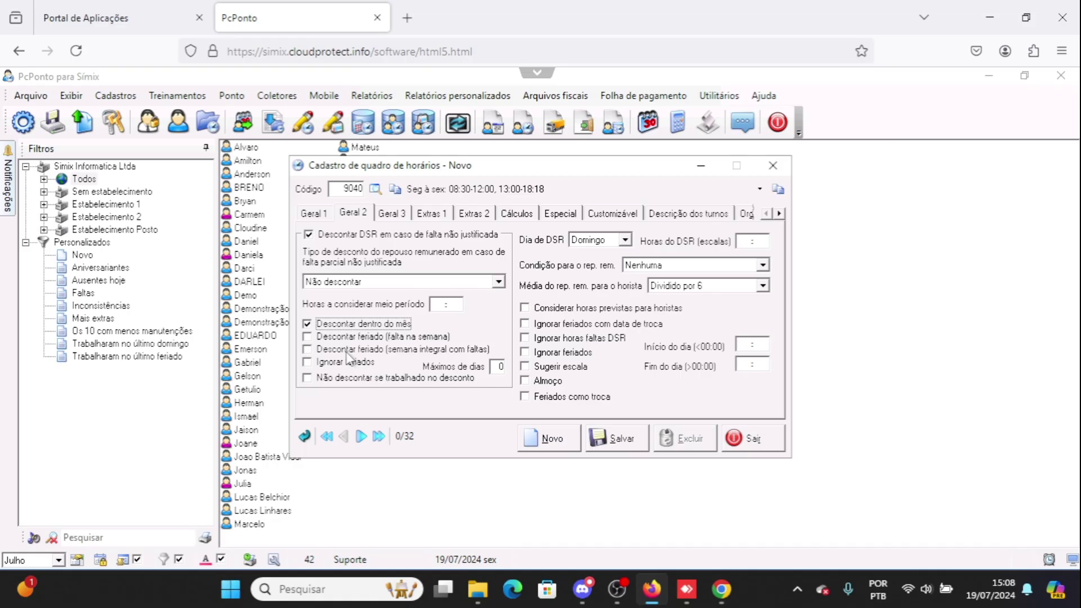
{"action": "left_click", "coordinate": [625, 241]}
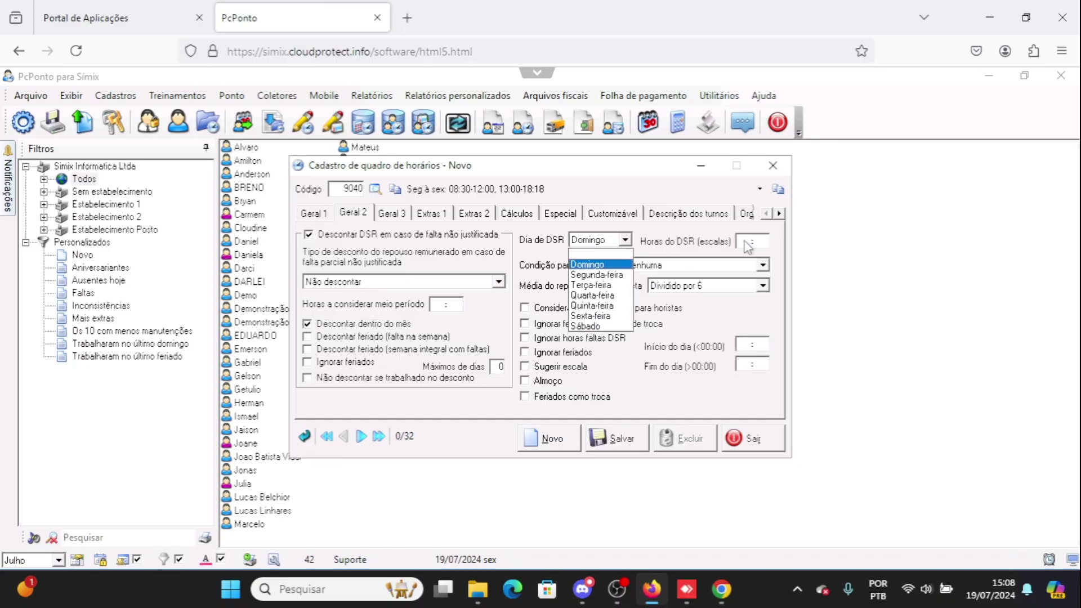
{"action": "left_click", "coordinate": [626, 241]}
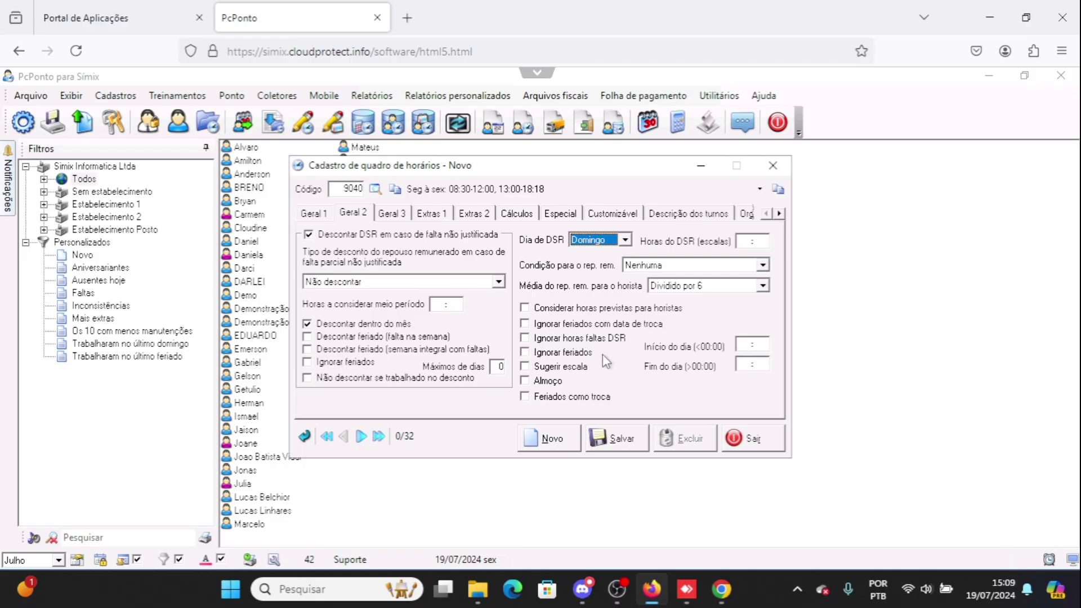
{"action": "left_click", "coordinate": [744, 341]}
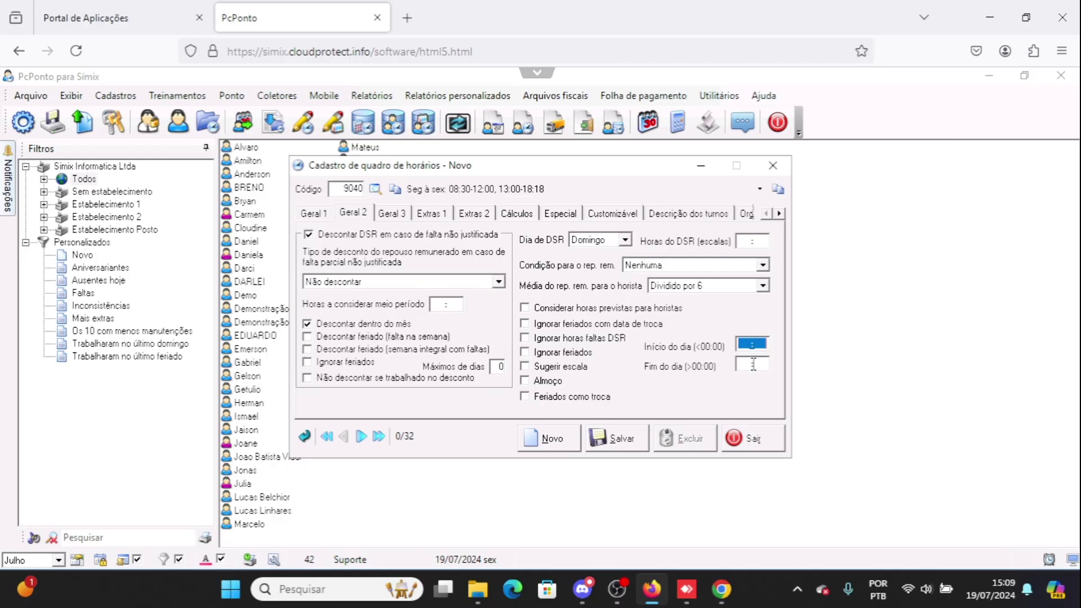
{"action": "left_click", "coordinate": [746, 364]}
Set the general rounding tolerance to 00:10 and apply it per day (Por dia).
{"action": "left_click", "coordinate": [400, 217]}
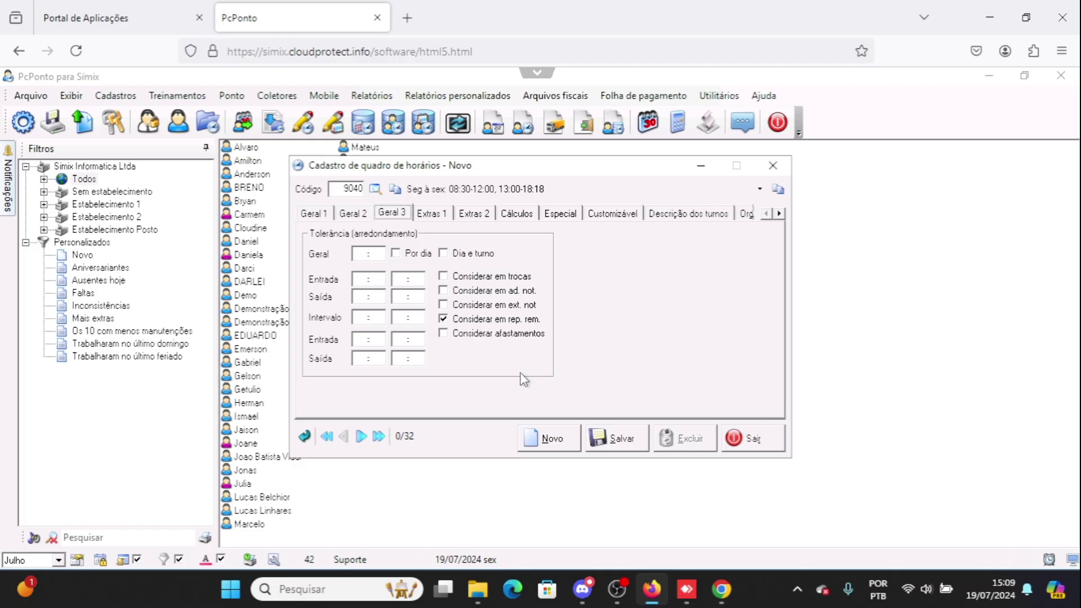
{"action": "left_click", "coordinate": [379, 257]}
{"action": "type", "text": "0010"}
{"action": "left_click", "coordinate": [396, 253]}
Enable two overtime bands for working days (Dias úteis): 50% for 02:00 hours and 100% for the second band.
{"action": "left_click", "coordinate": [439, 216]}
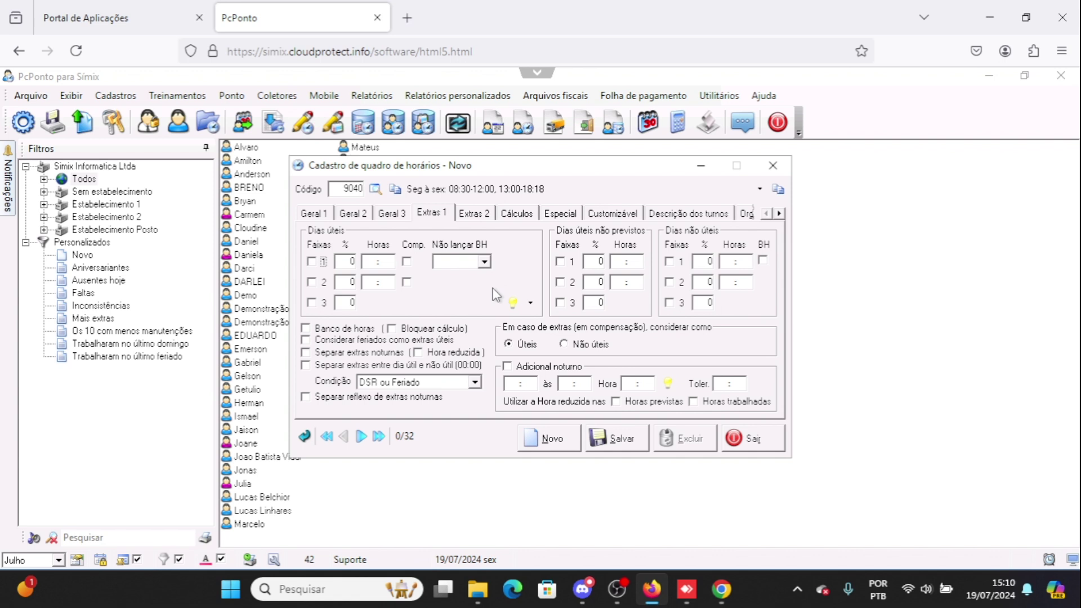
{"action": "left_click", "coordinate": [311, 261]}
{"action": "left_click", "coordinate": [345, 266]}
{"action": "type", "text": "50"}
{"action": "left_click", "coordinate": [370, 259]}
{"action": "type", "text": "0200"}
{"action": "left_click", "coordinate": [313, 282]}
{"action": "key", "text": "Tab"}
{"action": "type", "text": "100"}
Enable the first overtime band for non-working days (Dias não úteis) at 100%.
{"action": "left_click", "coordinate": [680, 262]}
{"action": "left_click", "coordinate": [709, 262]}
{"action": "type", "text": "100"}
{"action": "key", "text": "Tab"}
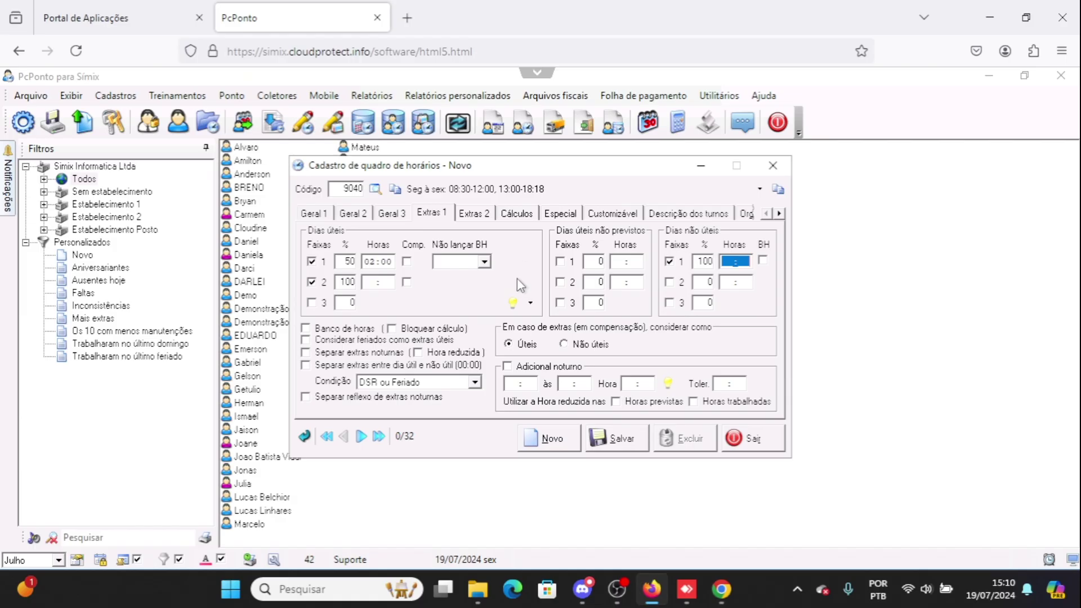
Enable the hour bank (Banco de horas) and mark compensation for the first working-day overtime band.
{"action": "left_click", "coordinate": [306, 328]}
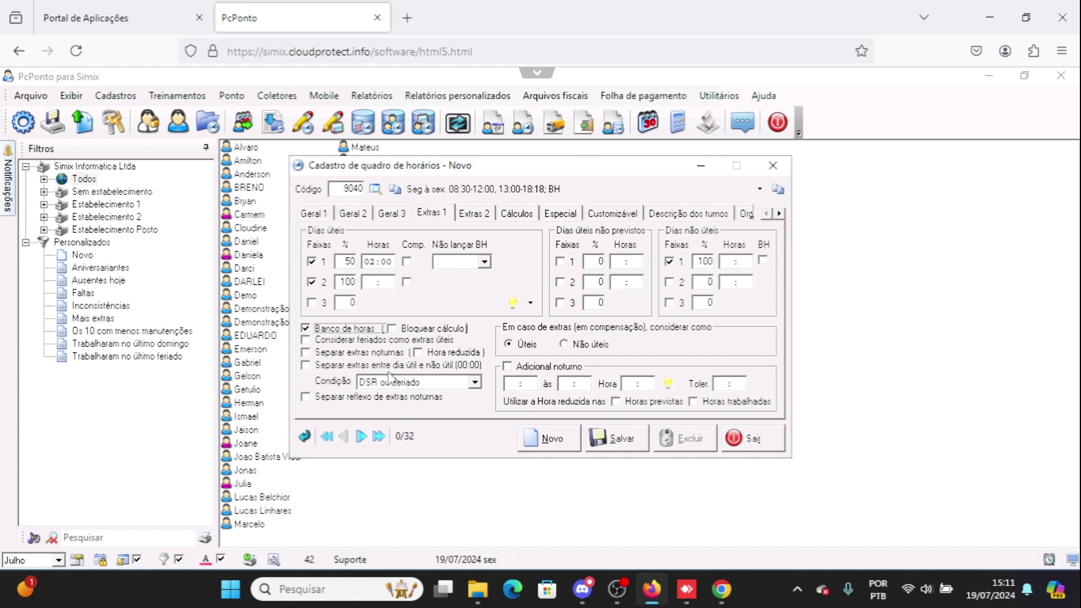
{"action": "left_click", "coordinate": [410, 264]}
Enable the night premium (Adicional noturno) from 22:00 to 05:00 with a reduced hour of 52:30.
{"action": "left_click", "coordinate": [508, 366]}
{"action": "left_click", "coordinate": [515, 386]}
{"action": "type", "text": "0"}
{"action": "key", "text": "BackSpace"}
{"action": "type", "text": "2200"}
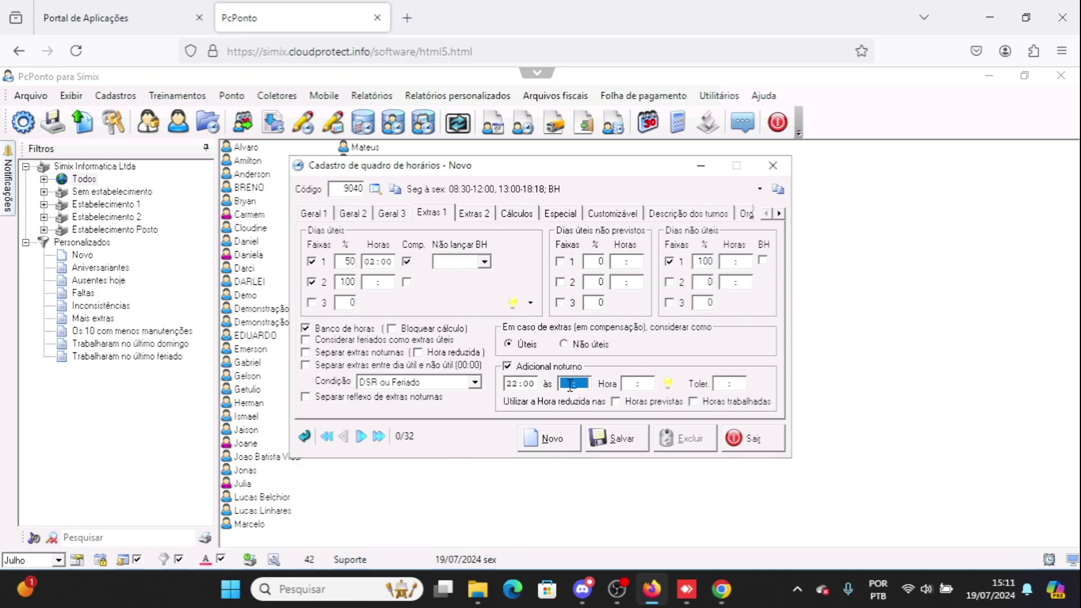
{"action": "type", "text": "0500"}
{"action": "key", "text": "Tab"}
{"action": "type", "text": "5230"}
{"action": "key", "text": "Tab"}
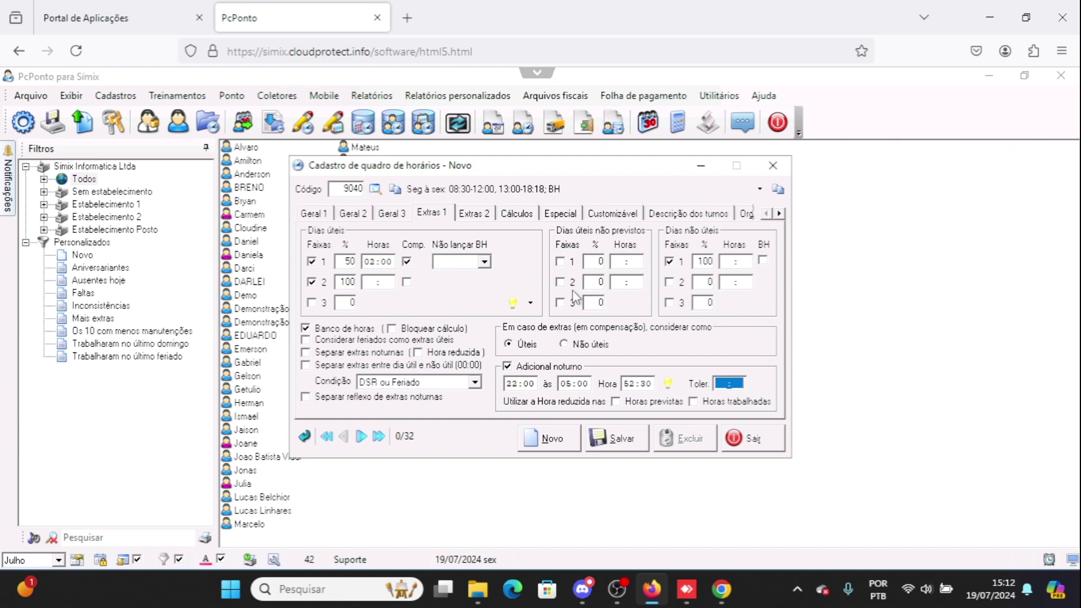
Set the schedule's calculation compensation to "Sem compensação nenhuma".
{"action": "left_click", "coordinate": [475, 213]}
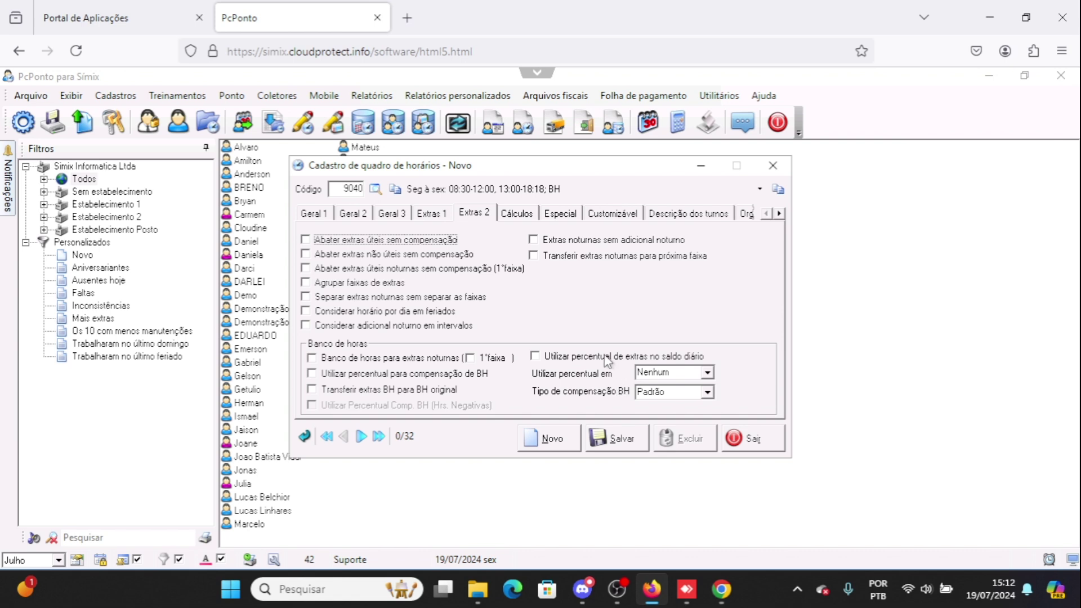
{"action": "left_click", "coordinate": [529, 215]}
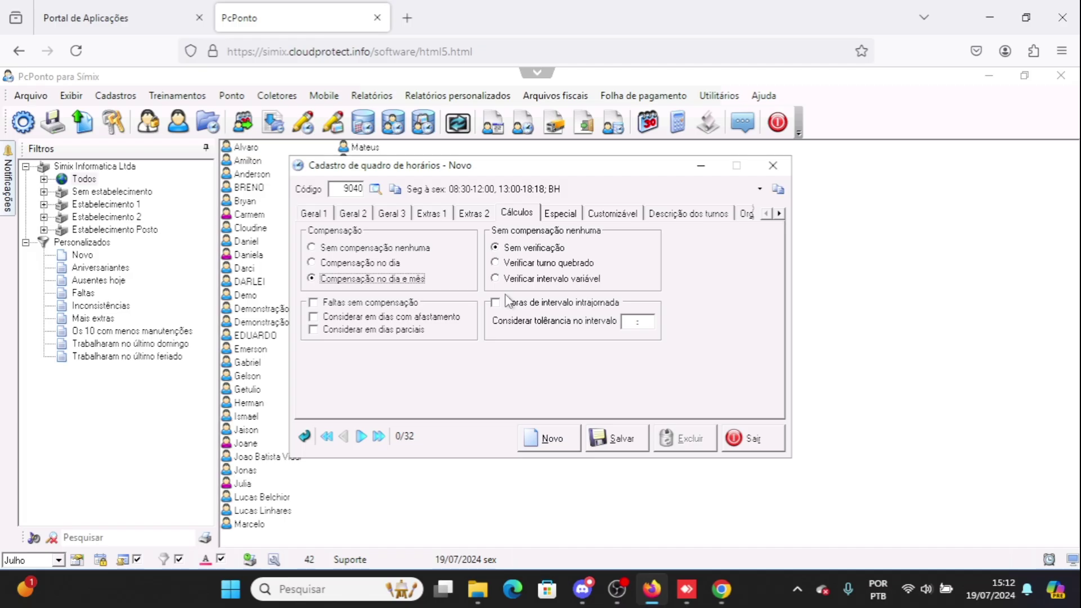
{"action": "left_click", "coordinate": [365, 249]}
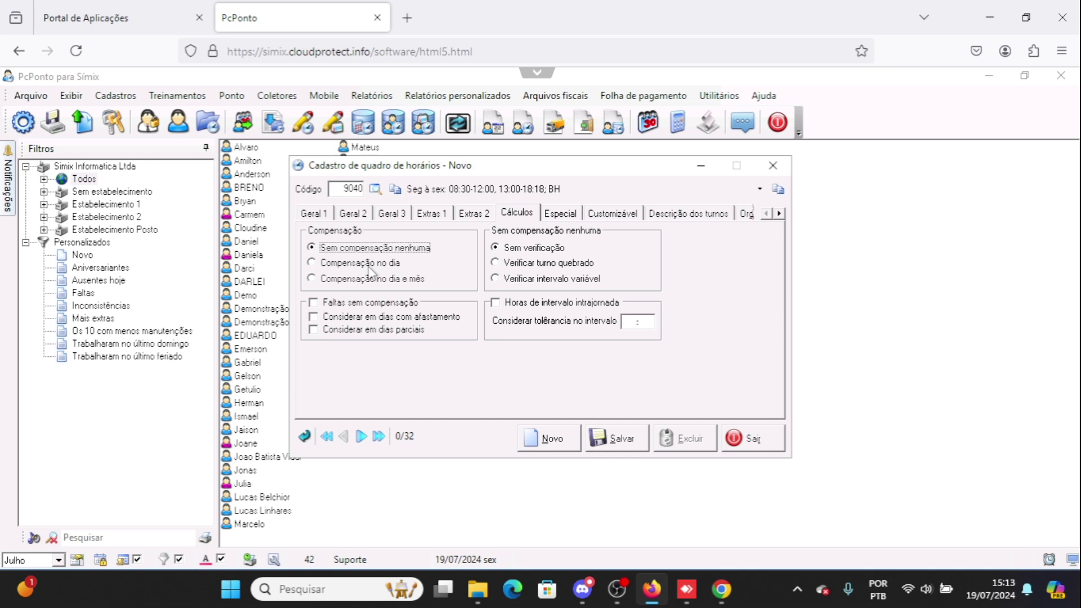
Set the schedule's calculation compensation to "Compensação no dia e mês" and enable "Faltas sem compensação".
{"action": "left_click", "coordinate": [367, 263]}
{"action": "left_click", "coordinate": [389, 279]}
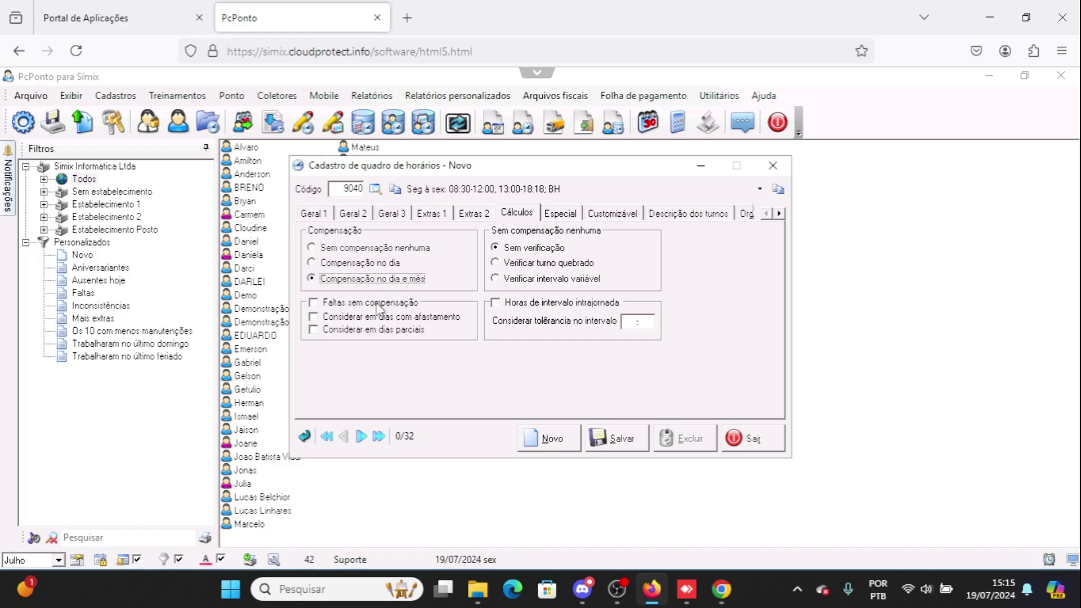
{"action": "left_click", "coordinate": [340, 305]}
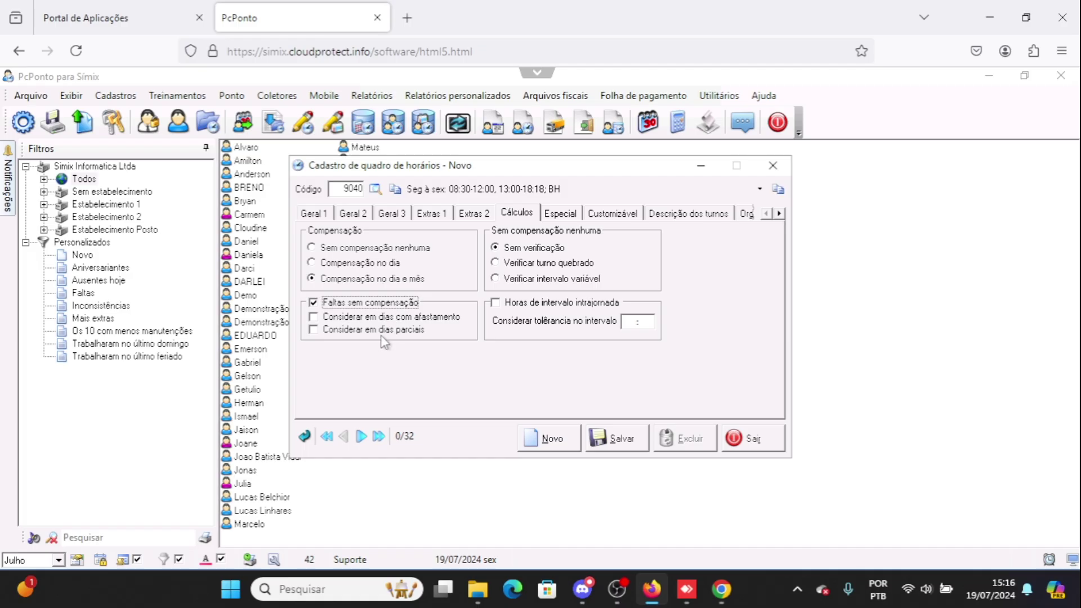
Look at an employee's July time card, keeping the new schedule open and unsaved, and return to its special settings.
{"action": "left_click", "coordinate": [565, 217]}
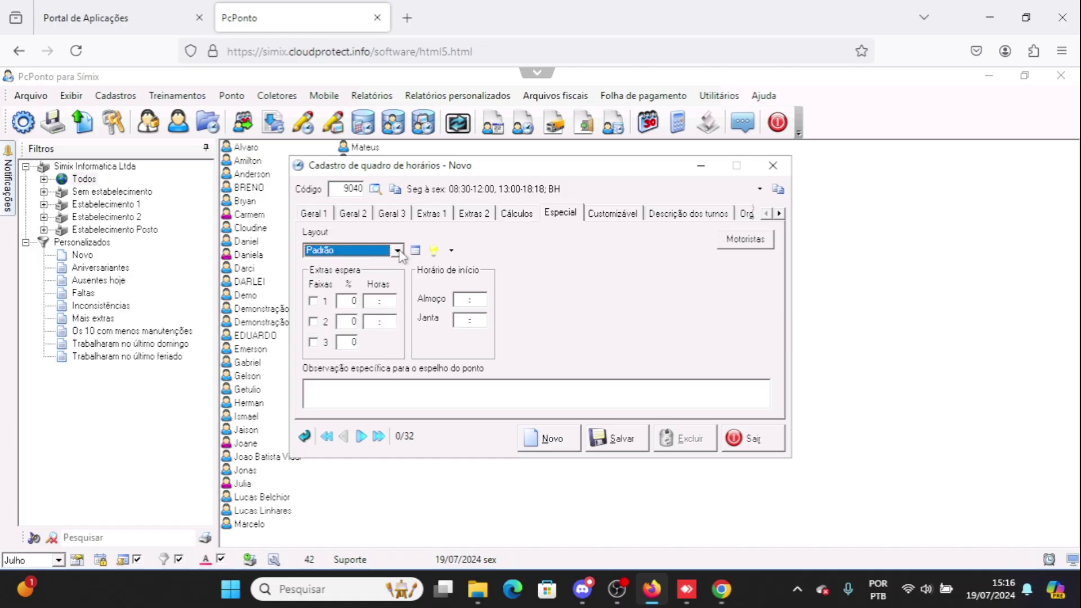
{"action": "left_click", "coordinate": [746, 444]}
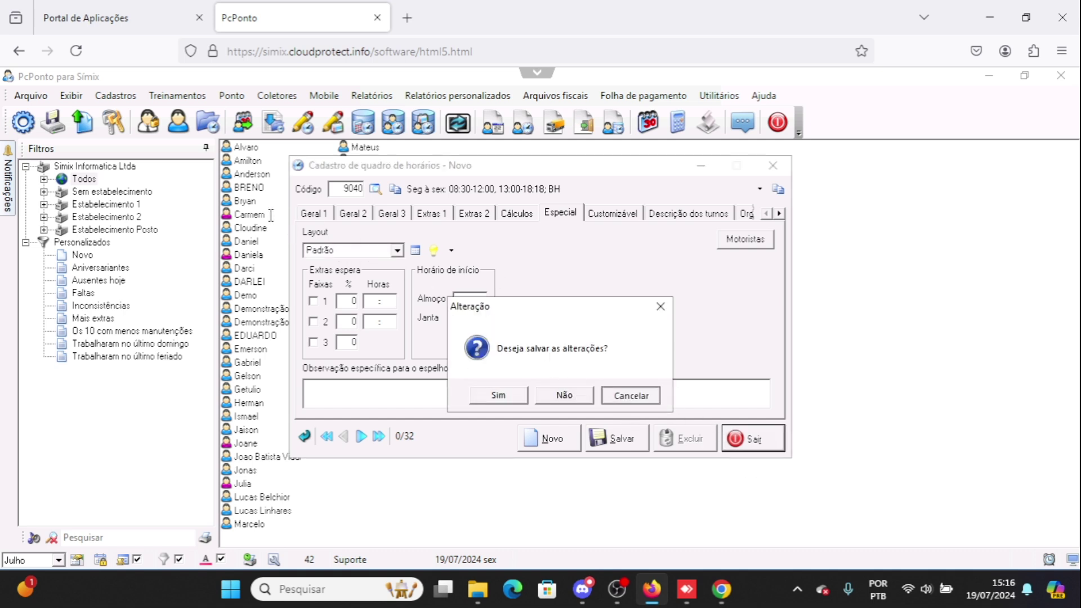
{"action": "left_click", "coordinate": [621, 396]}
{"action": "left_click", "coordinate": [245, 201]}
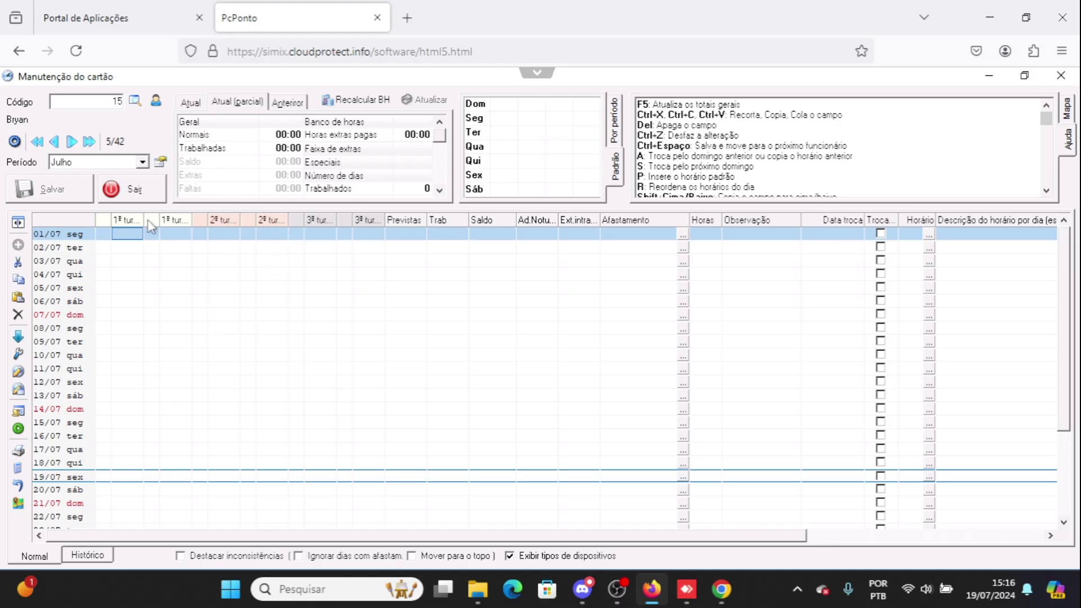
{"action": "left_click", "coordinate": [138, 192]}
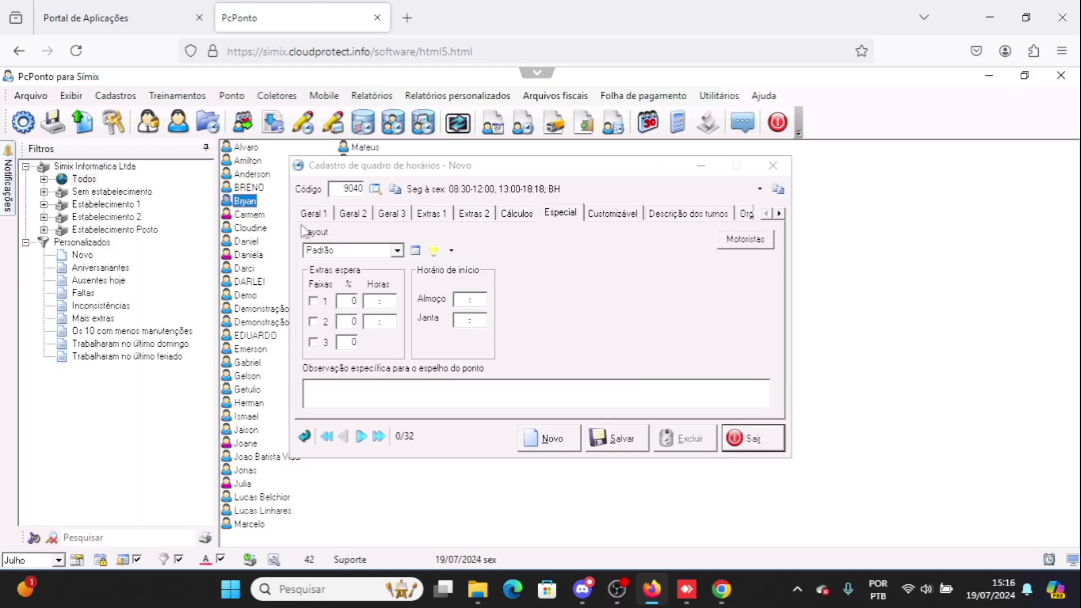
Examine the schedule's available layouts, customizable fields, shift descriptions and organization settings.
{"action": "left_click", "coordinate": [396, 250]}
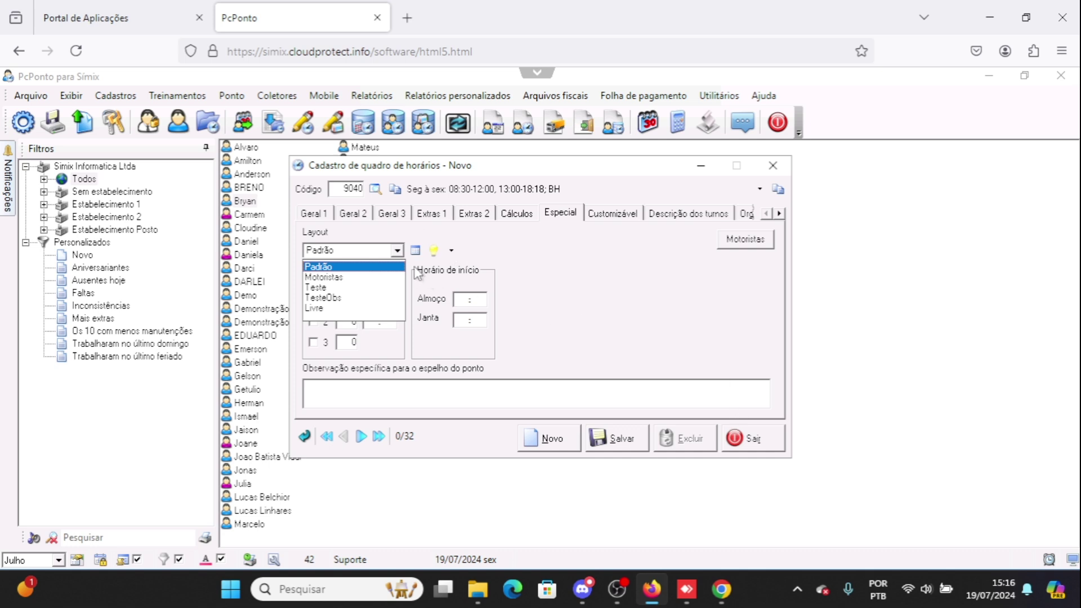
{"action": "left_click", "coordinate": [397, 250]}
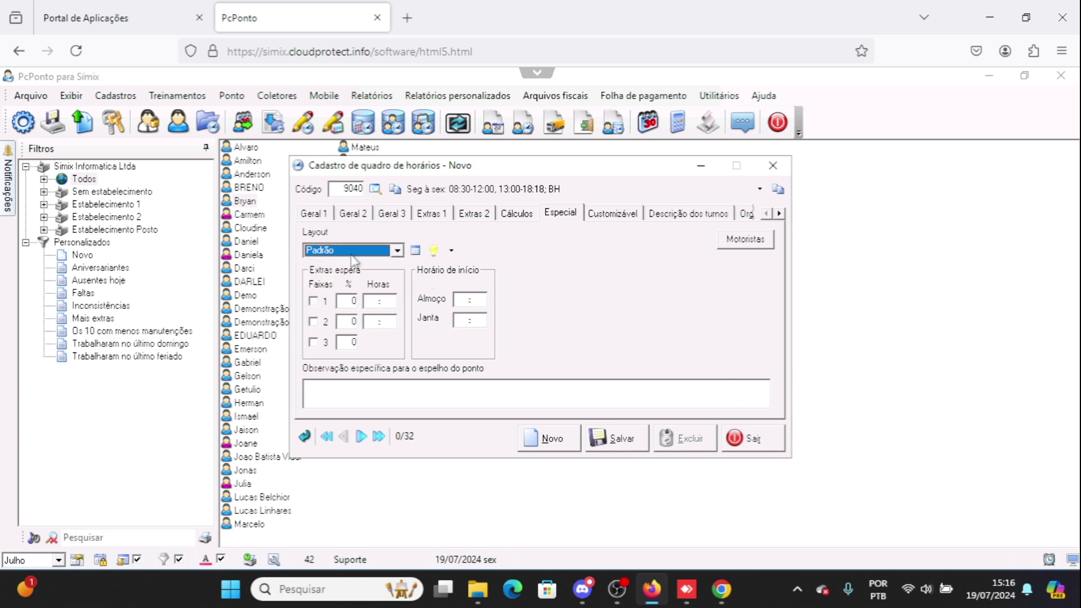
{"action": "left_click", "coordinate": [614, 217]}
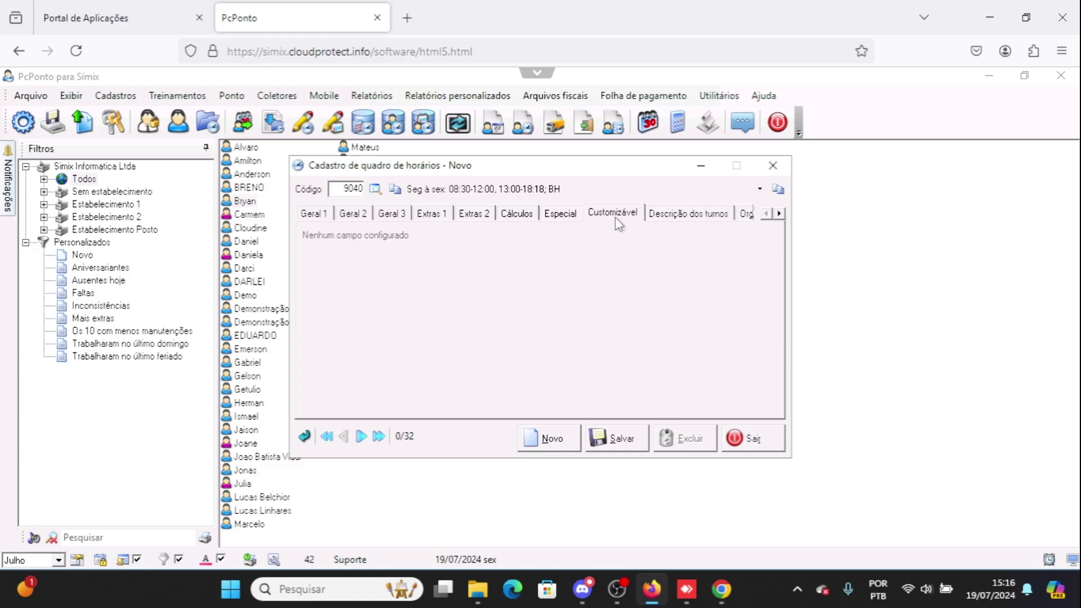
{"action": "left_click", "coordinate": [666, 213]}
{"action": "left_click", "coordinate": [778, 213]}
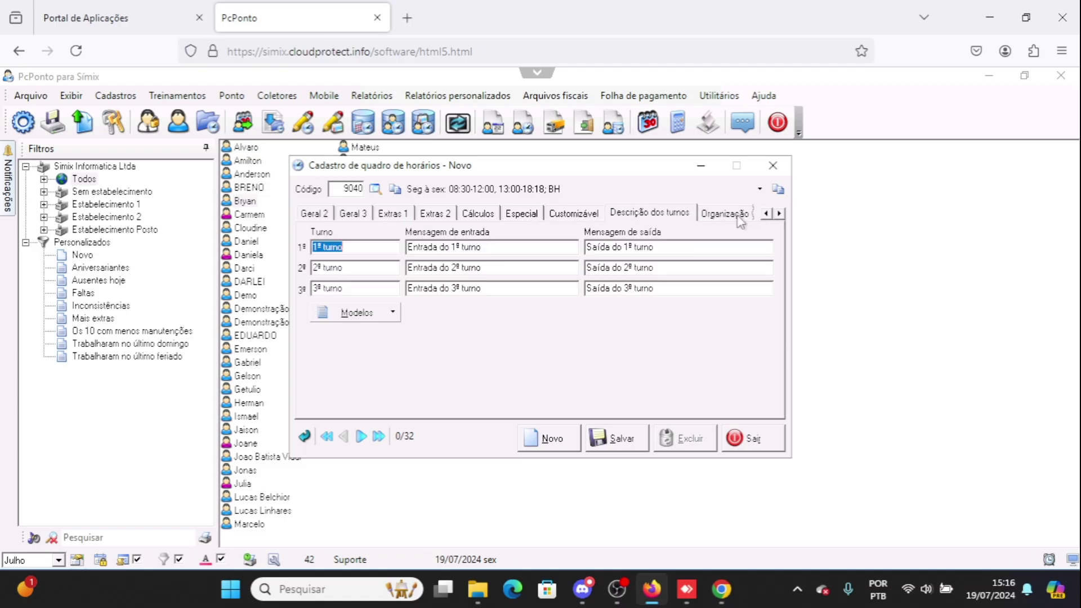
{"action": "left_click", "coordinate": [779, 213]}
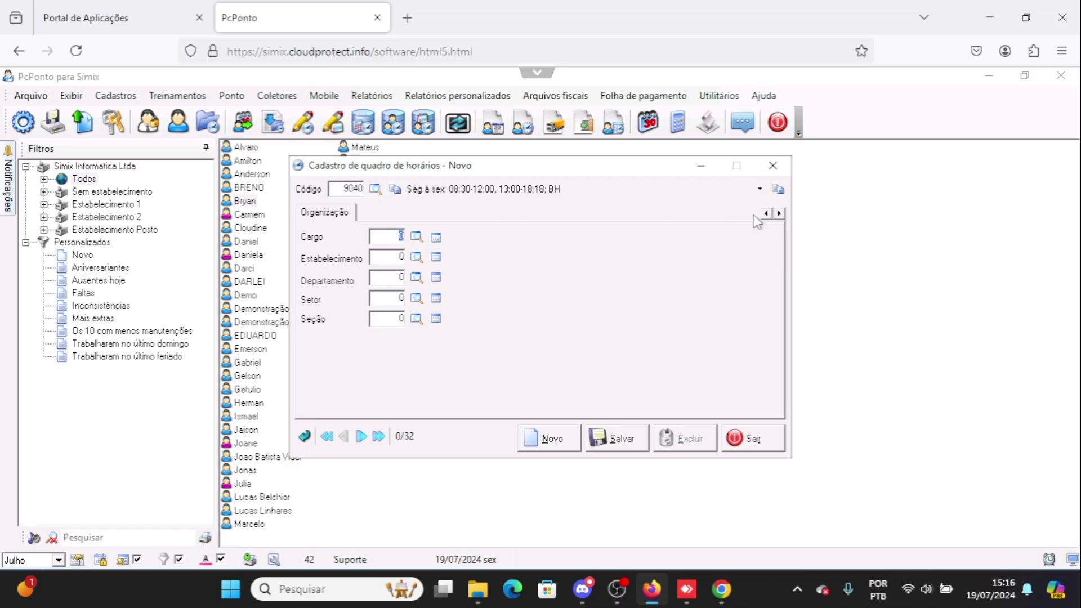
Review the new schedule's general, tolerance, overtime and calculation settings, and save it.
{"action": "left_click", "coordinate": [765, 213]}
{"action": "left_click", "coordinate": [766, 214]}
{"action": "left_click", "coordinate": [765, 213]}
{"action": "left_click", "coordinate": [765, 213]}
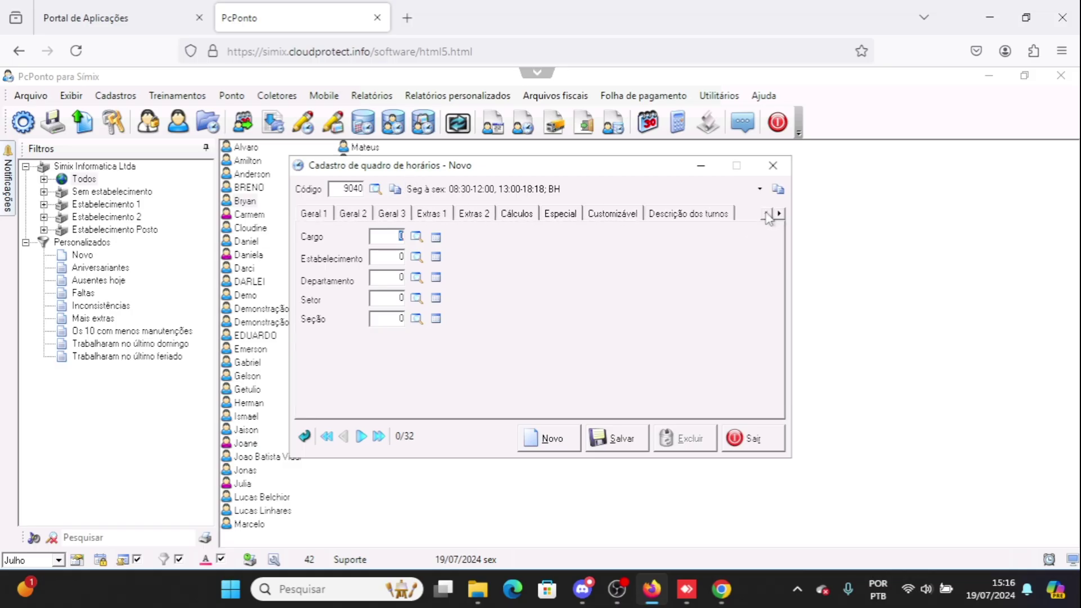
{"action": "left_click", "coordinate": [313, 213]}
{"action": "left_click", "coordinate": [363, 216]}
{"action": "left_click", "coordinate": [403, 216]}
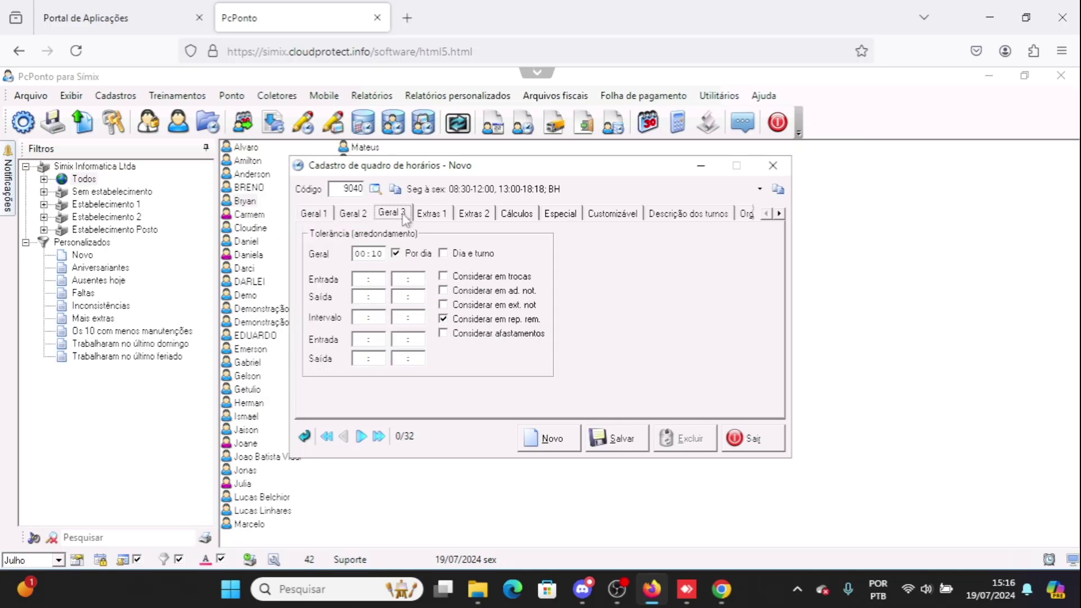
{"action": "left_click", "coordinate": [441, 213]}
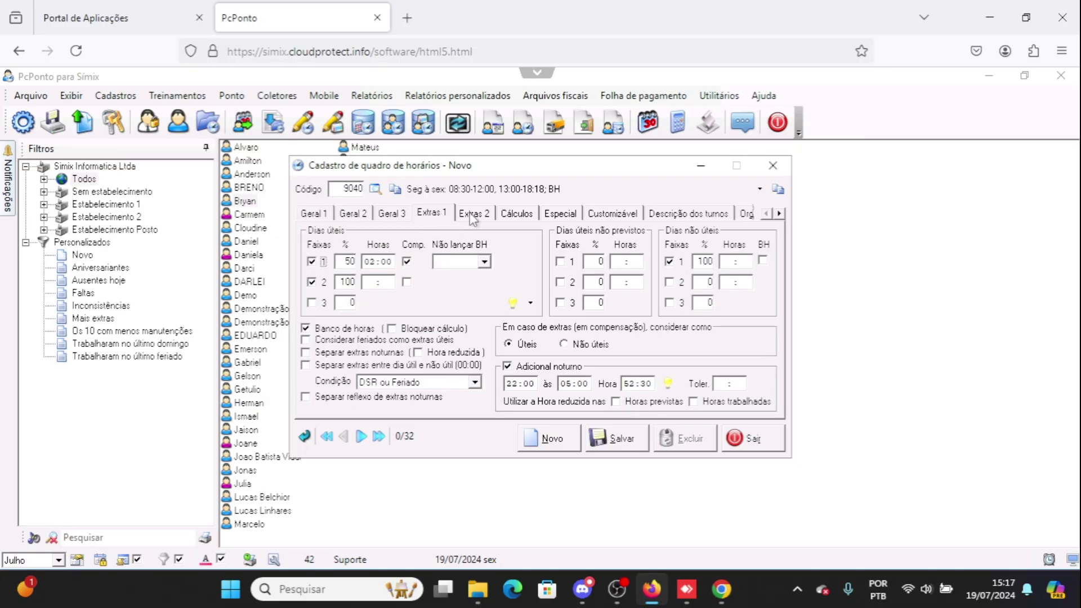
{"action": "left_click", "coordinate": [473, 215]}
{"action": "left_click", "coordinate": [518, 216]}
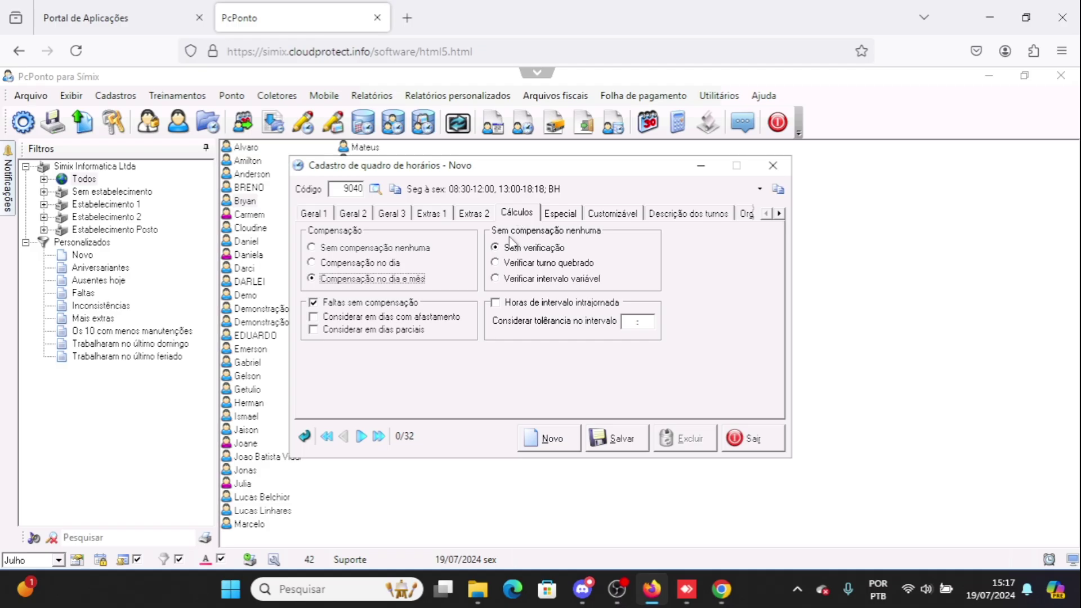
{"action": "left_click", "coordinate": [621, 440]}
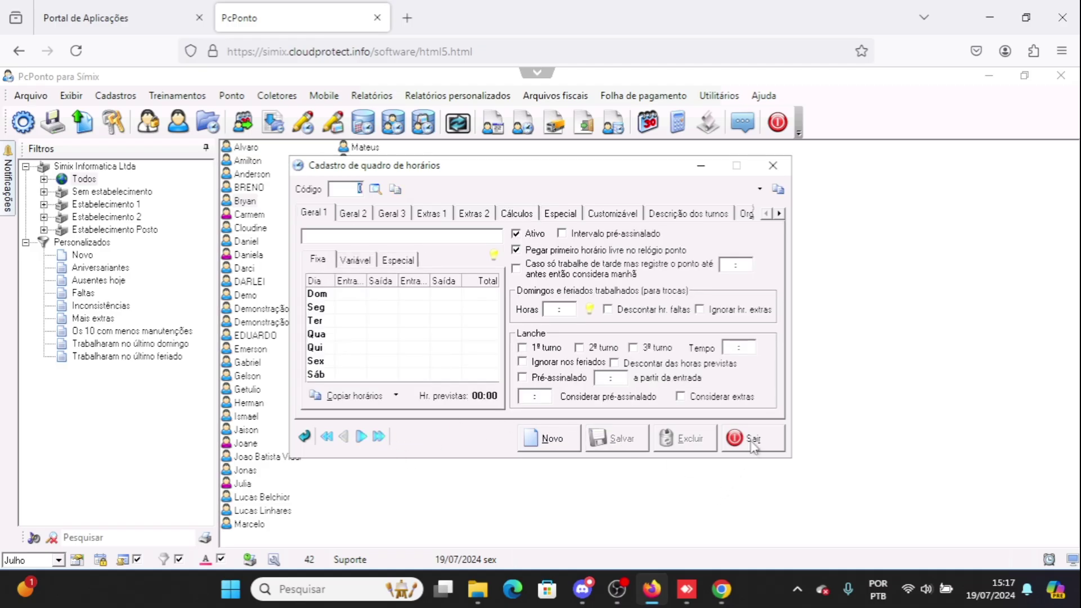